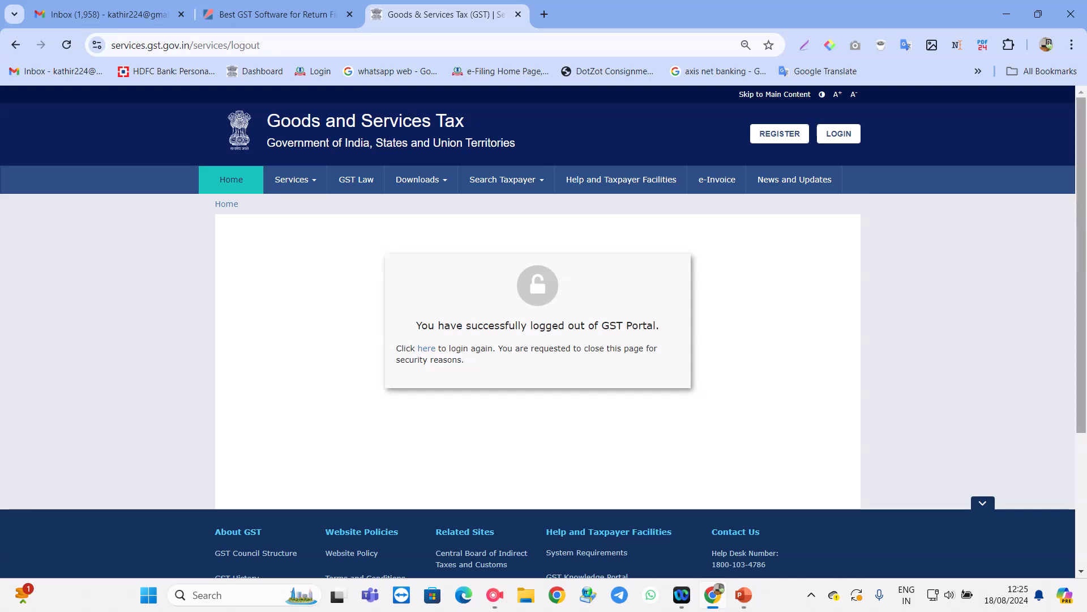
- Open the GST portal login and fill in the password field with the GSTIN password copied from the Libas Fashion client record
{"action": "left_click", "coordinate": [839, 133]}
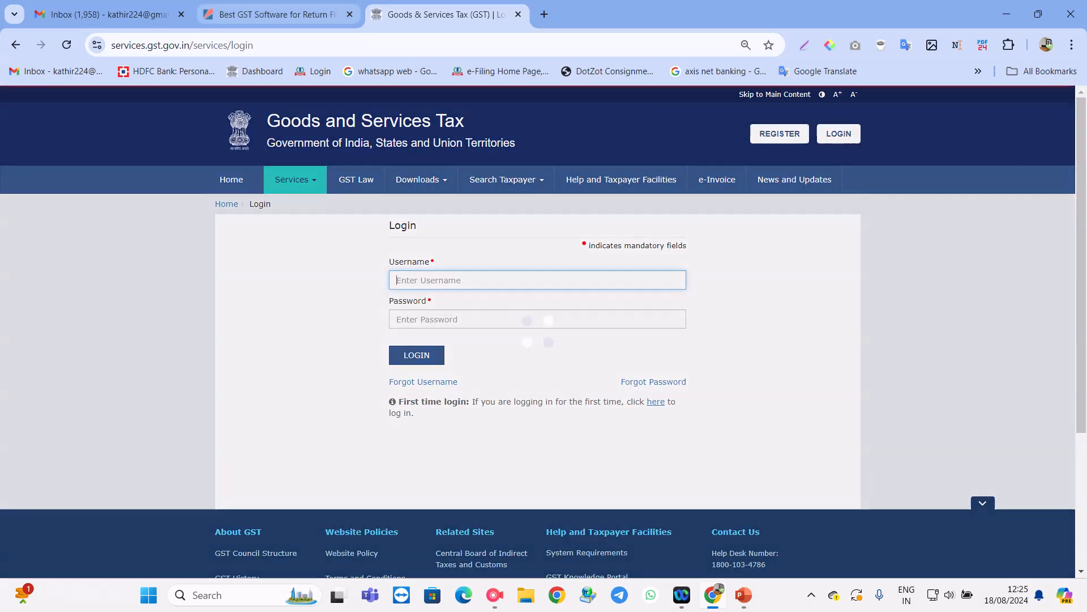
{"action": "left_click", "coordinate": [277, 14]}
{"action": "key", "text": "Tab"}
{"action": "key", "text": "ctrl+c"}
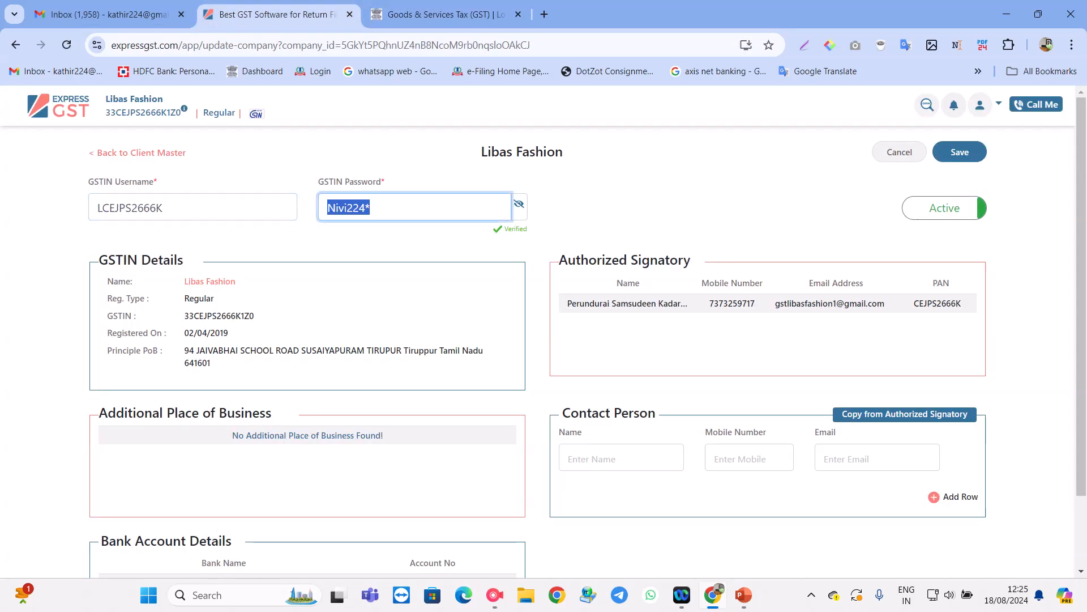
{"action": "key", "text": "ctrl+Tab"}
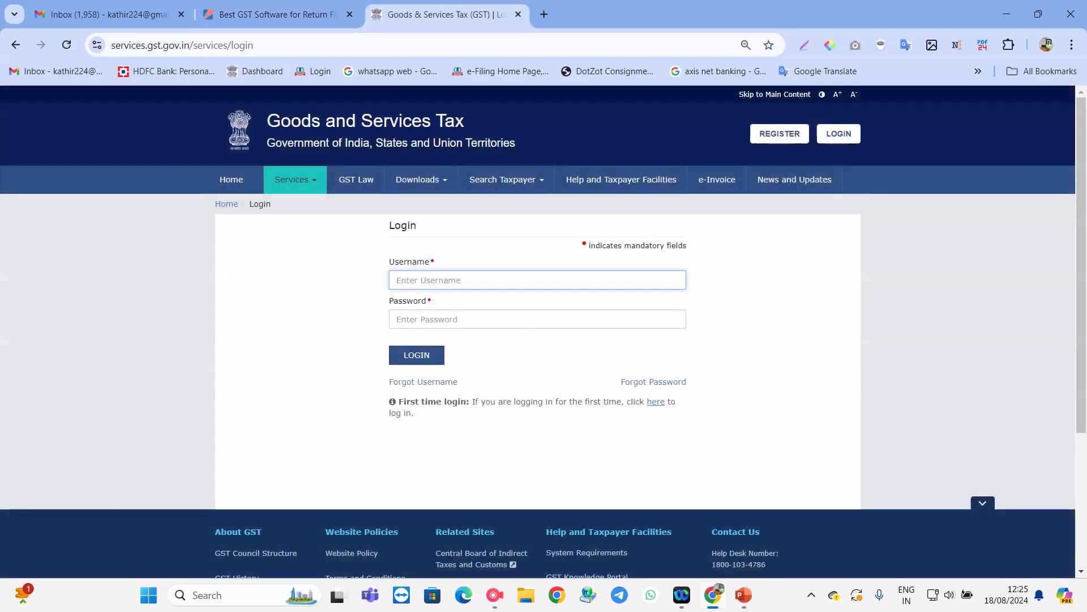
{"action": "key", "text": "ctrl+v"}
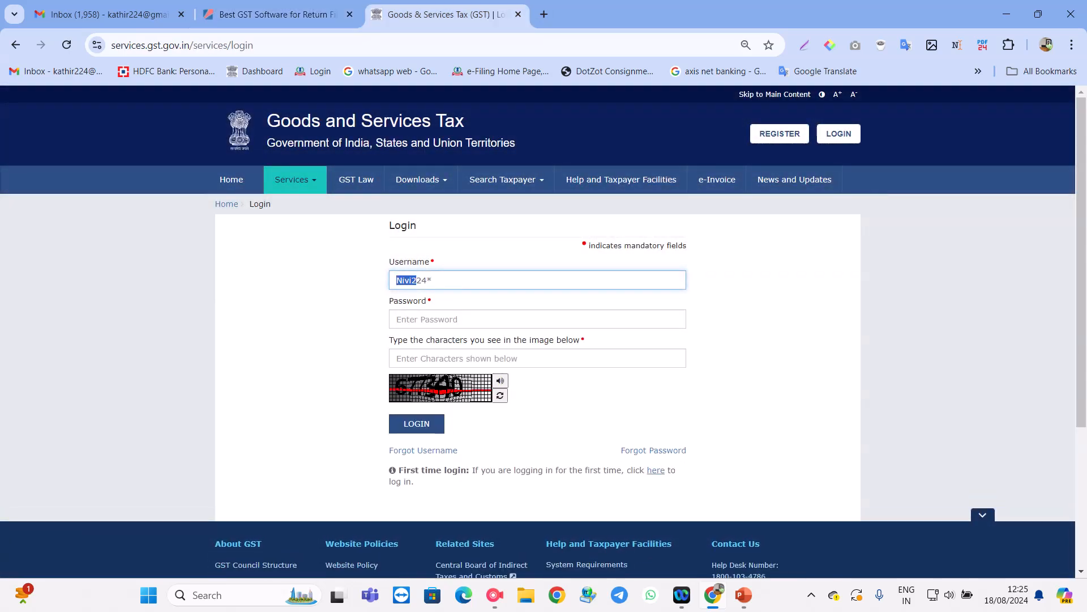
{"action": "left_click_drag", "start_coordinate": [414, 280], "coordinate": [425, 320]}
{"action": "left_click", "coordinate": [422, 280]}
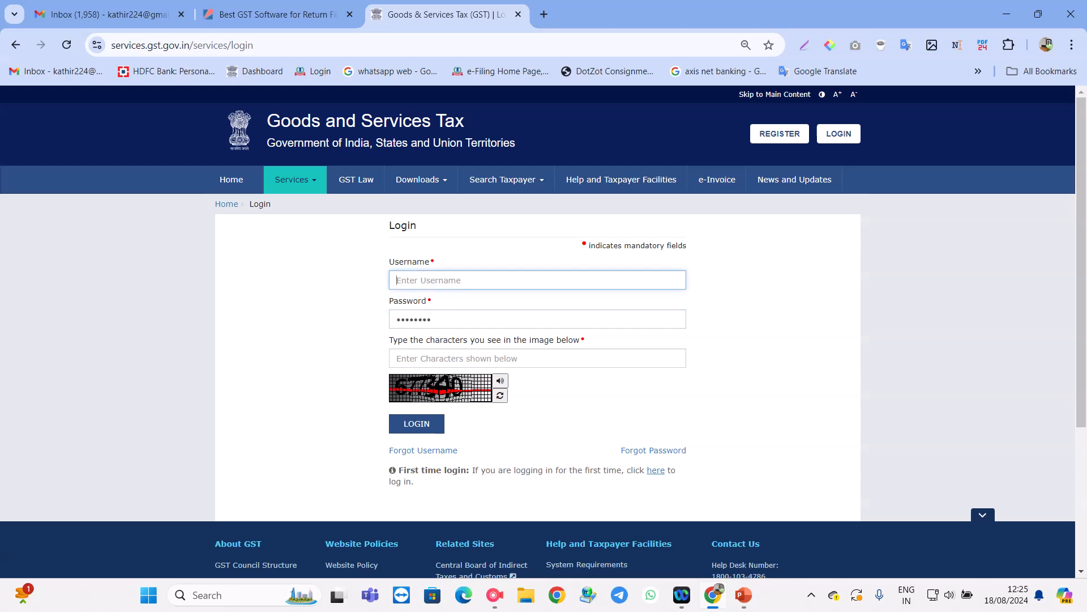
- Copy the GSTIN username from the client record into the login form, enter the captcha characters and log in
{"action": "left_click", "coordinate": [277, 15]}
{"action": "key", "text": "shift+Tab"}
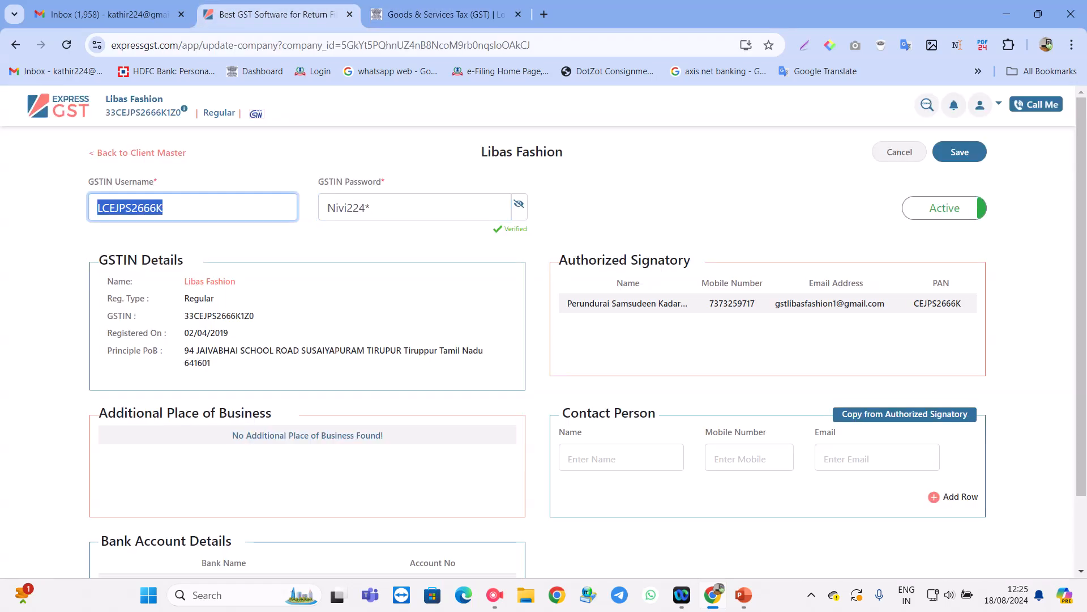
{"action": "key", "text": "ctrl+Tab"}
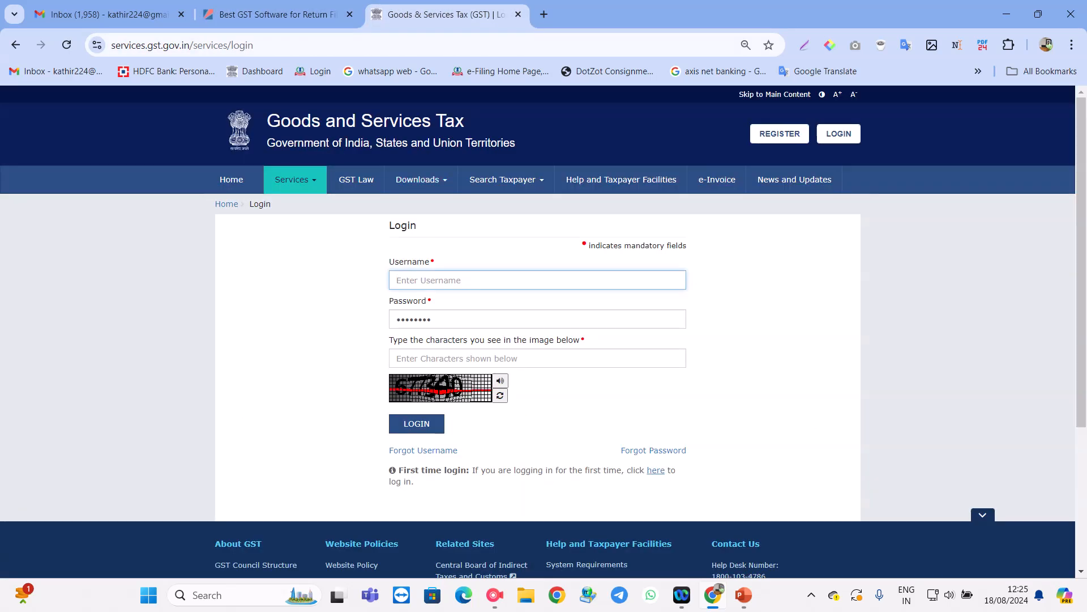
{"action": "left_click", "coordinate": [424, 359]}
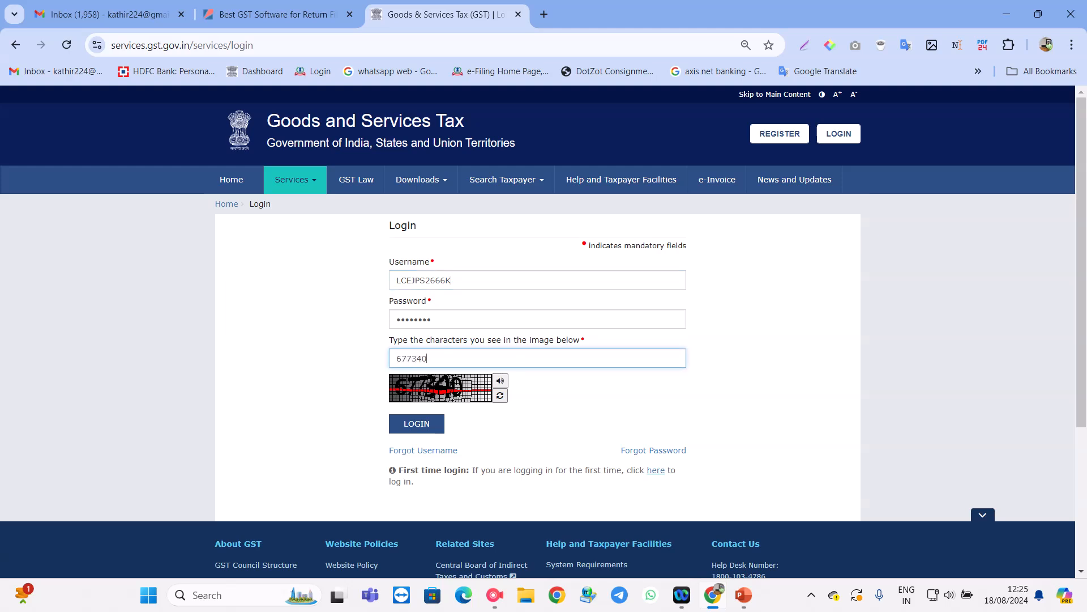
{"action": "key", "text": "Return"}
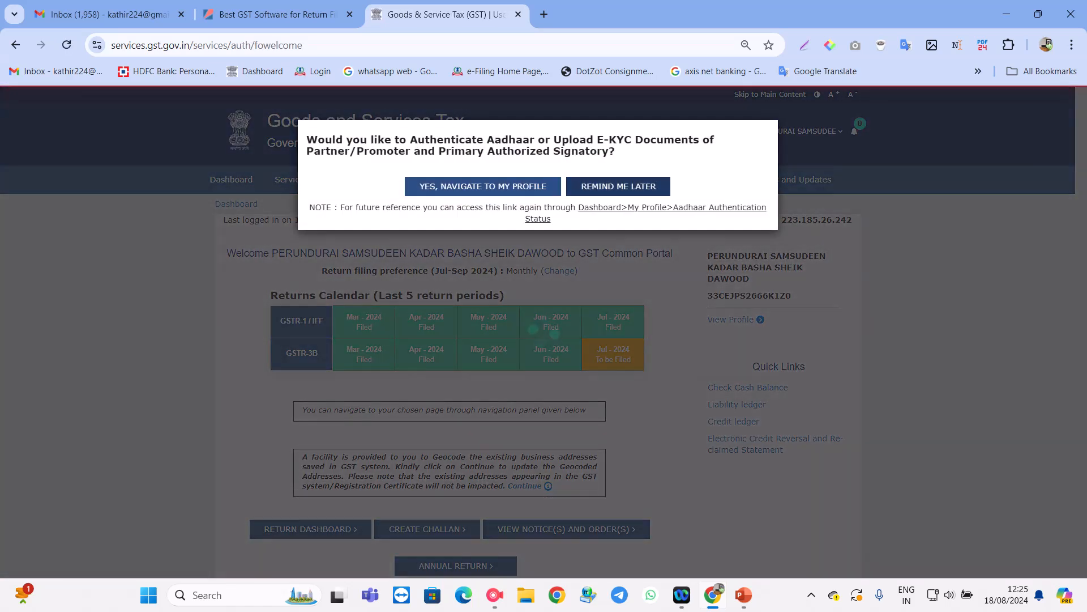
- Postpone the Aadhaar authentication request and open the Return Dashboard
{"action": "left_click", "coordinate": [618, 187]}
{"action": "scroll", "coordinate": [539, 332], "scroll_direction": "down", "scroll_amount": 1}
{"action": "left_click", "coordinate": [310, 458]}
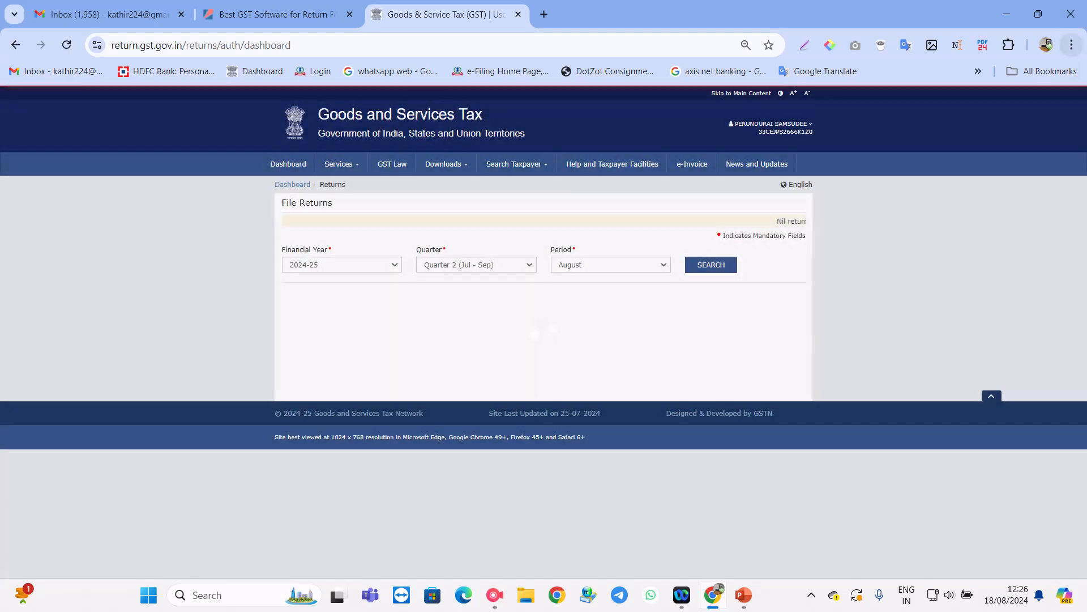
- Search the Quarter 2 returns of 2024-25 for July and open GSTR-1A for online preparation
{"action": "left_click", "coordinate": [1071, 44]}
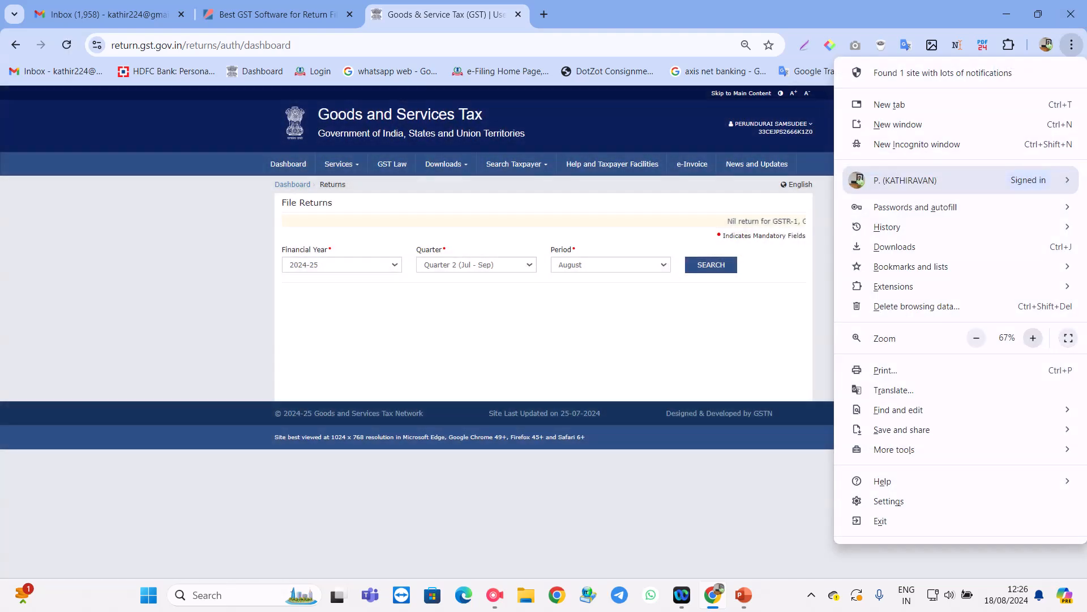
{"action": "left_click", "coordinate": [1033, 338]}
{"action": "left_click", "coordinate": [1034, 338]}
{"action": "left_click", "coordinate": [1033, 338]}
{"action": "left_click", "coordinate": [1033, 338]}
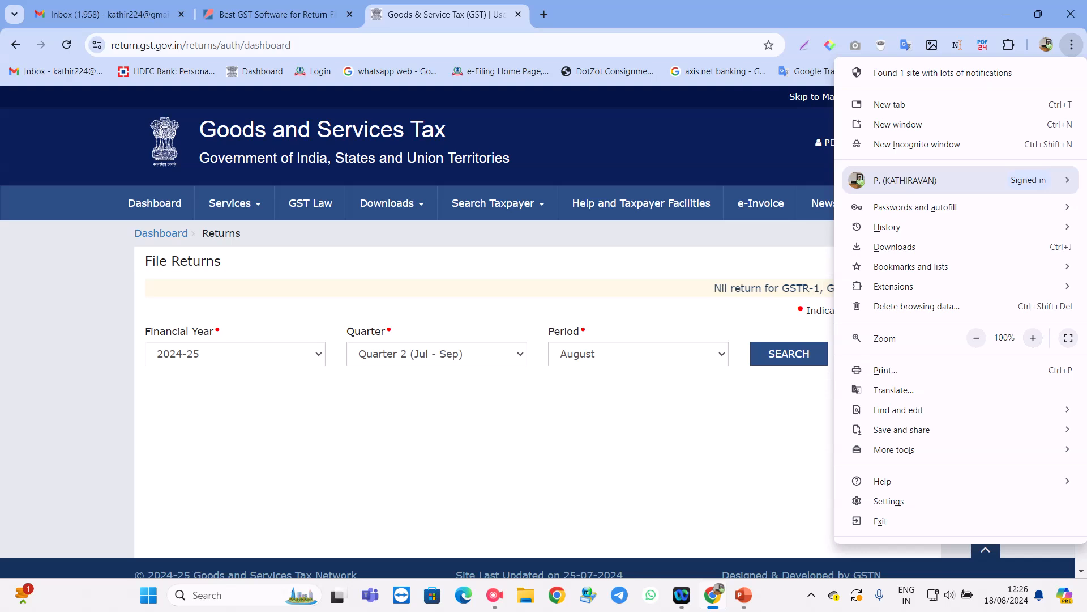
{"action": "left_click", "coordinate": [638, 354]}
{"action": "left_click", "coordinate": [623, 374]}
{"action": "left_click", "coordinate": [789, 354]}
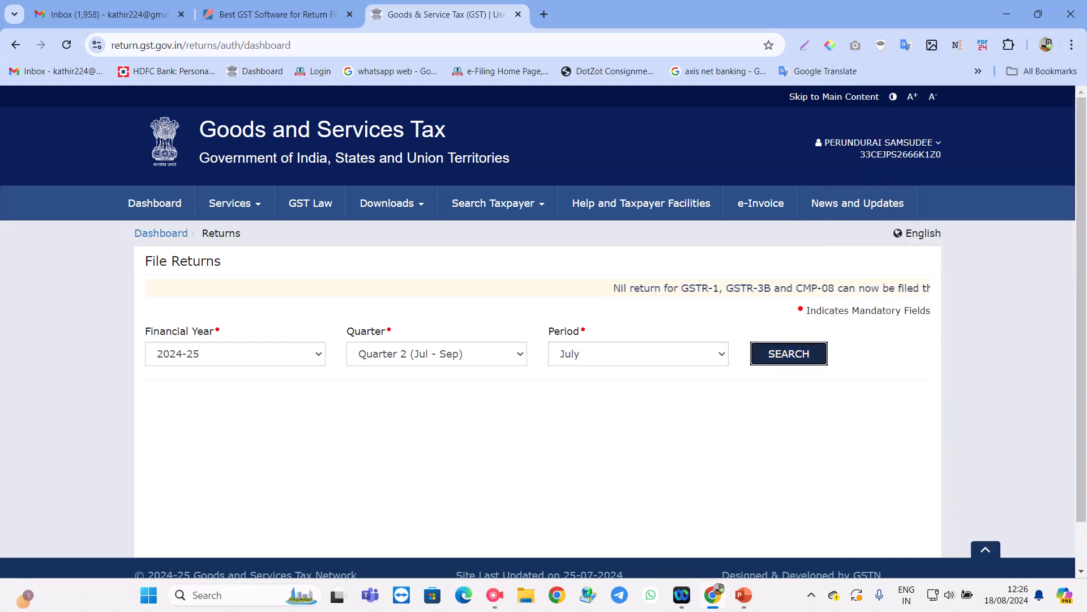
{"action": "scroll", "coordinate": [538, 332], "scroll_direction": "down", "scroll_amount": 5}
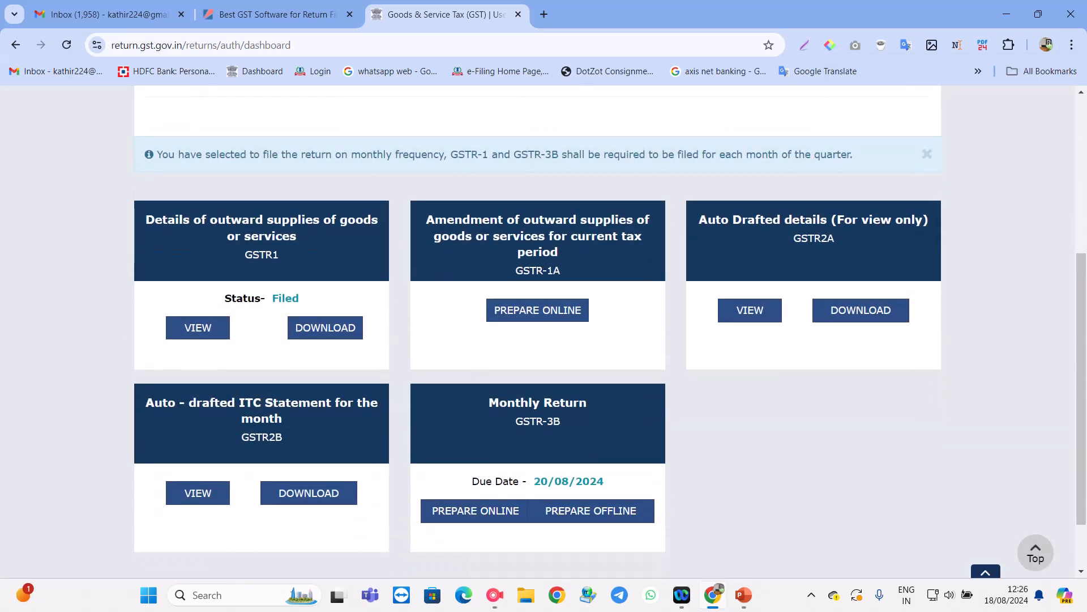
{"action": "left_click", "coordinate": [538, 310]}
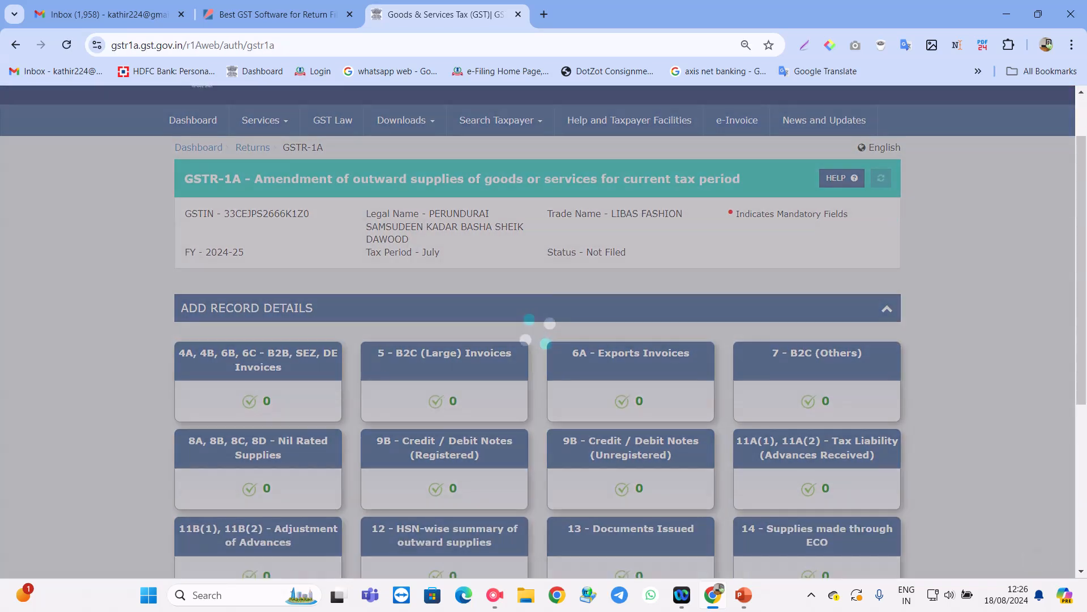
- Open the add-record form for B2B, SEZ, DE Invoices, examine its supply options and invoice fields, and return to GSTR-1A
{"action": "scroll", "coordinate": [538, 331], "scroll_direction": "down", "scroll_amount": 3}
{"action": "scroll", "coordinate": [537, 331], "scroll_direction": "down", "scroll_amount": 1}
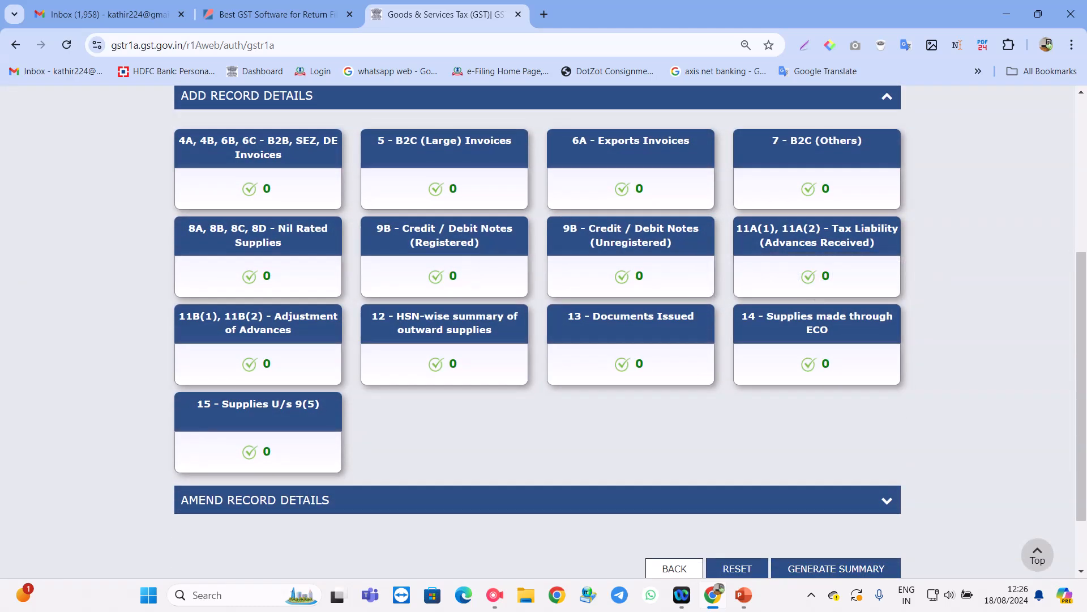
{"action": "left_click", "coordinate": [1072, 44]}
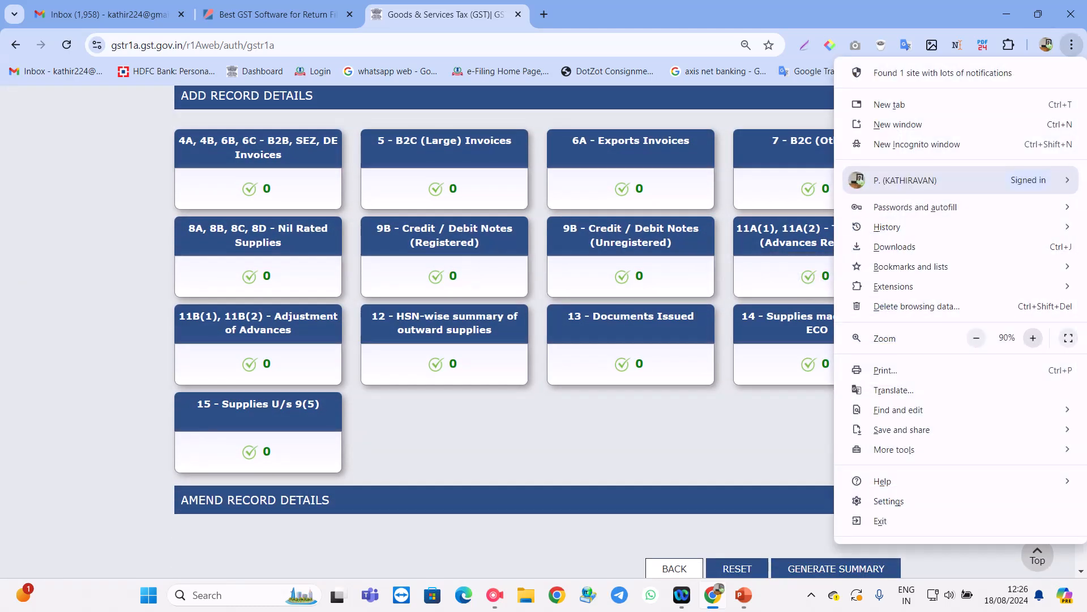
{"action": "left_click", "coordinate": [1033, 338]}
{"action": "left_click", "coordinate": [1033, 338]}
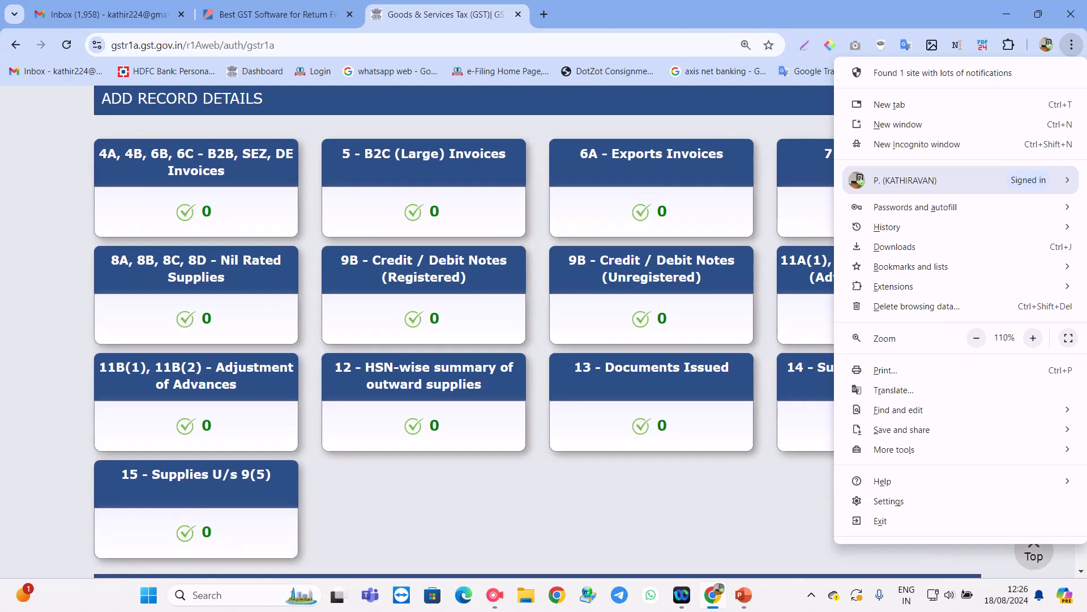
{"action": "left_click", "coordinate": [196, 170]}
{"action": "scroll", "coordinate": [196, 170], "scroll_direction": "down", "scroll_amount": 2}
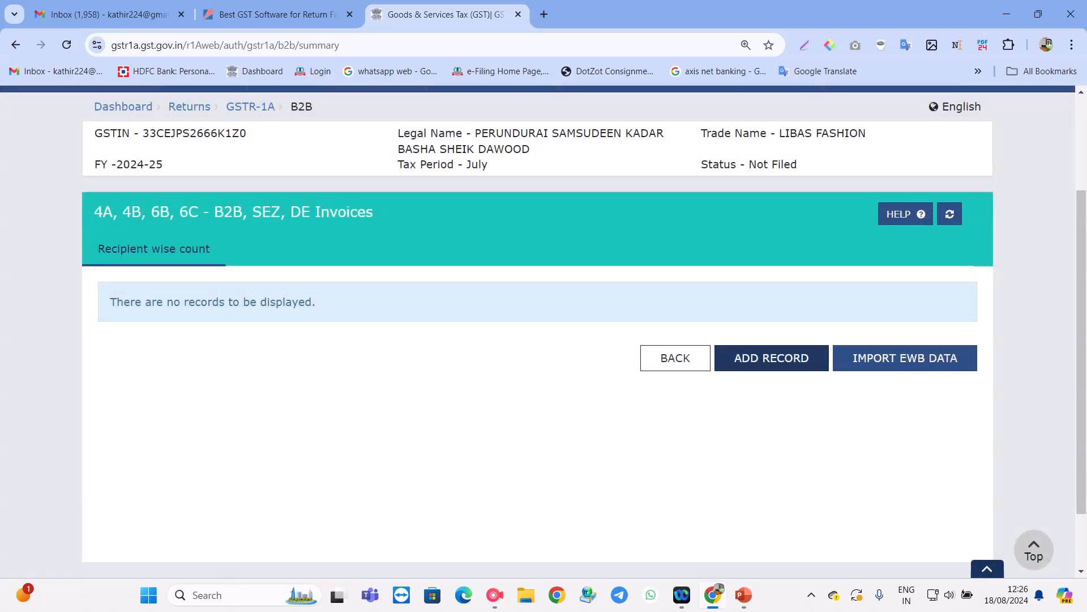
{"action": "left_click", "coordinate": [771, 358]}
{"action": "scroll", "coordinate": [772, 358], "scroll_direction": "down", "scroll_amount": 5}
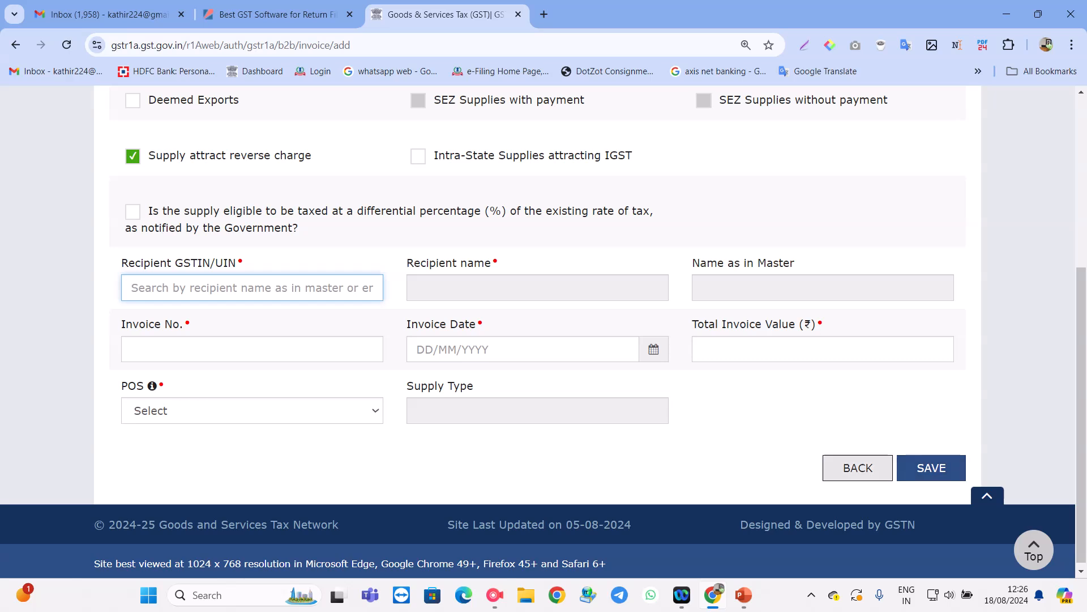
{"action": "scroll", "coordinate": [538, 332], "scroll_direction": "down", "scroll_amount": 2}
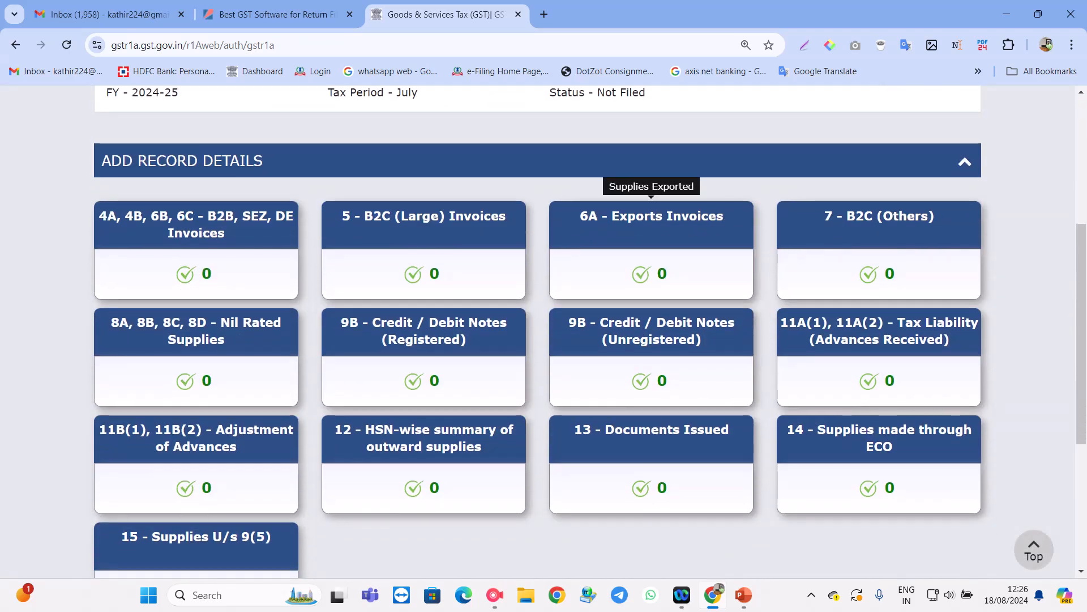
- Accept the 6A - Exports Invoices refund guidelines, examine the export invoice entry form, and return to the GSTR-1A overview
{"action": "left_click", "coordinate": [652, 227]}
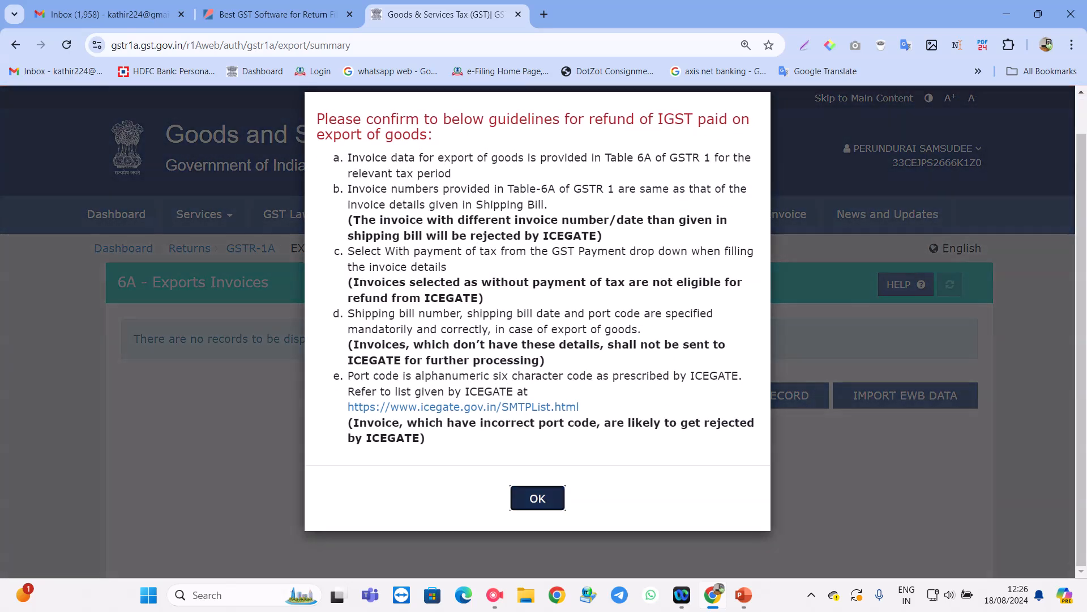
{"action": "left_click", "coordinate": [537, 498]}
{"action": "scroll", "coordinate": [537, 332], "scroll_direction": "down", "scroll_amount": 1}
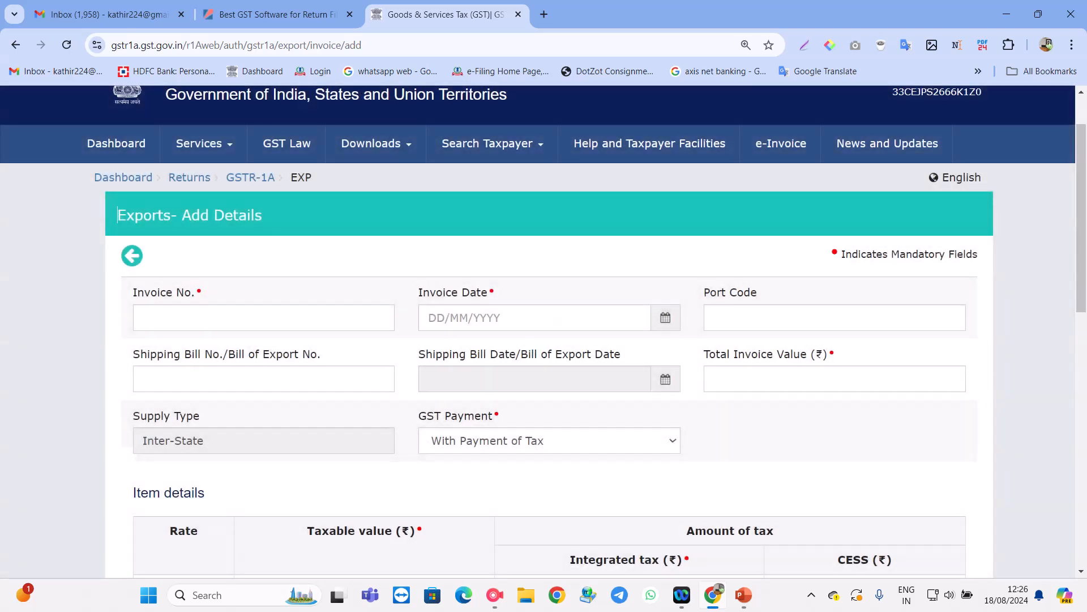
{"action": "scroll", "coordinate": [544, 331], "scroll_direction": "down", "scroll_amount": 3}
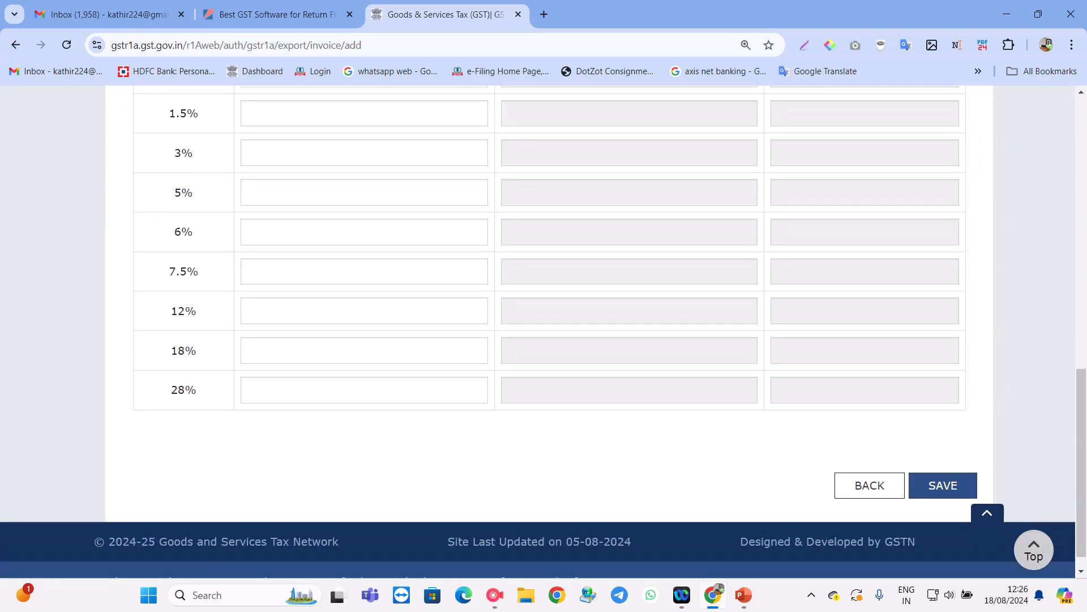
{"action": "left_click", "coordinate": [870, 462]}
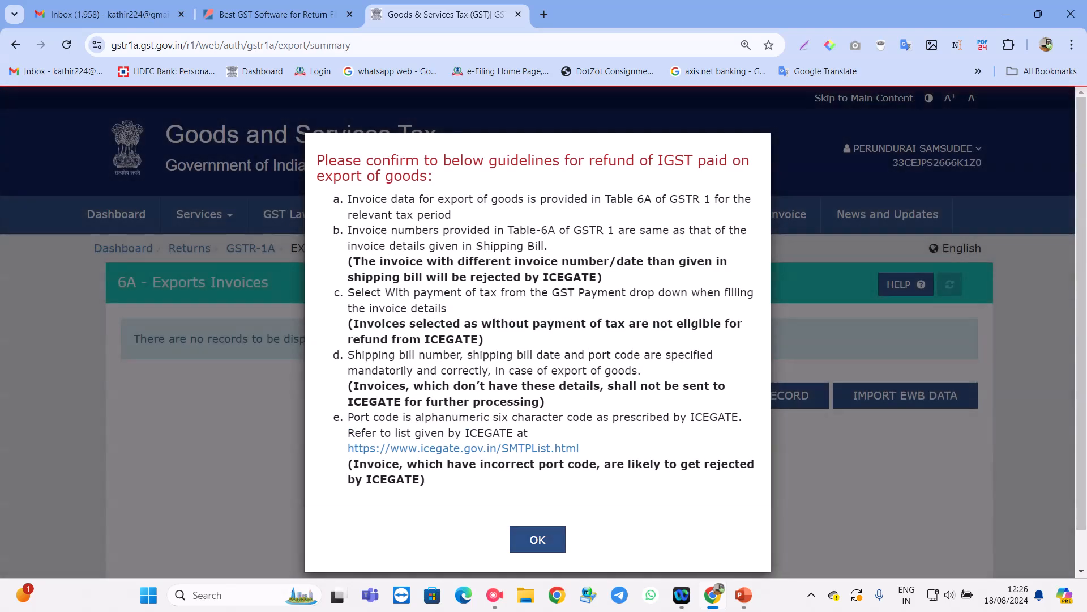
{"action": "left_click", "coordinate": [537, 538]}
{"action": "scroll", "coordinate": [675, 331], "scroll_direction": "down", "scroll_amount": 3}
{"action": "left_click", "coordinate": [674, 279]}
- Expand Amend Record Details in GSTR-1A and look over the amendment tables
{"action": "scroll", "coordinate": [674, 279], "scroll_direction": "down", "scroll_amount": 2}
{"action": "scroll", "coordinate": [543, 332], "scroll_direction": "down", "scroll_amount": 5}
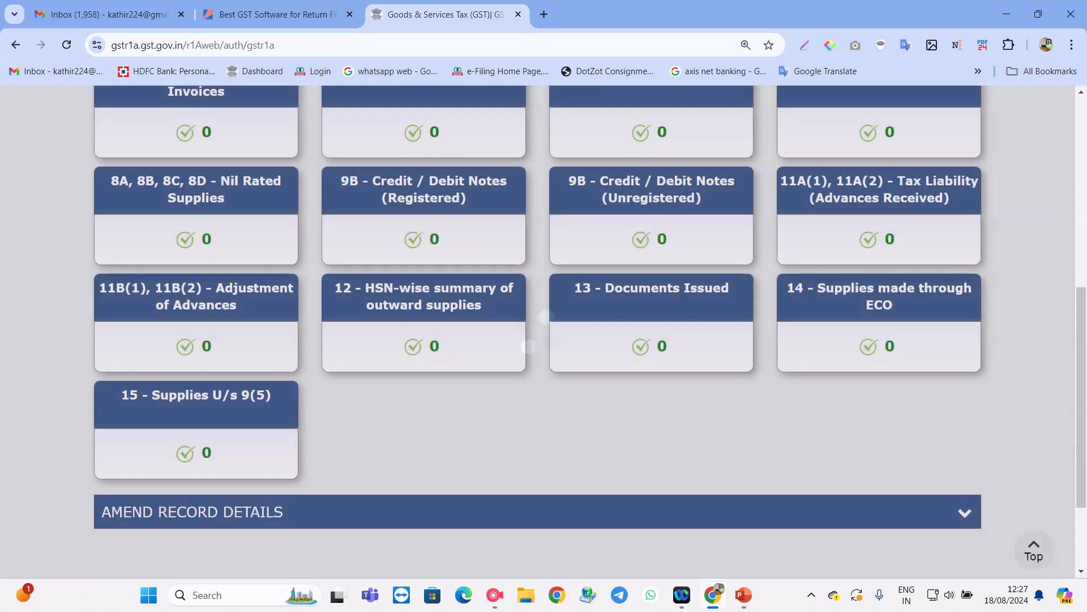
{"action": "scroll", "coordinate": [544, 332], "scroll_direction": "down", "scroll_amount": 1}
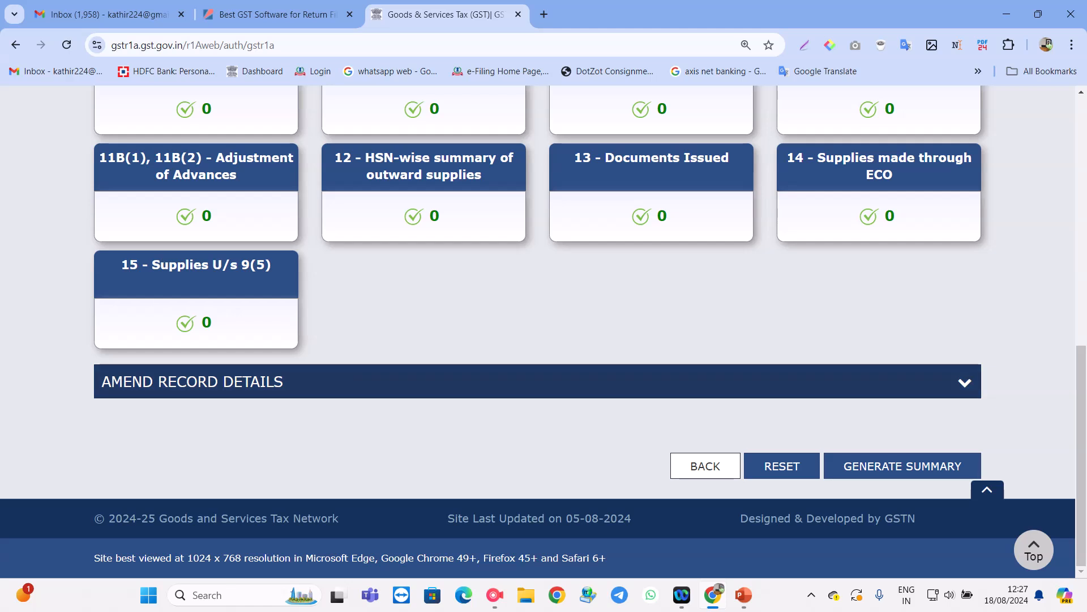
{"action": "left_click", "coordinate": [680, 382]}
{"action": "scroll", "coordinate": [679, 381], "scroll_direction": "down", "scroll_amount": 2}
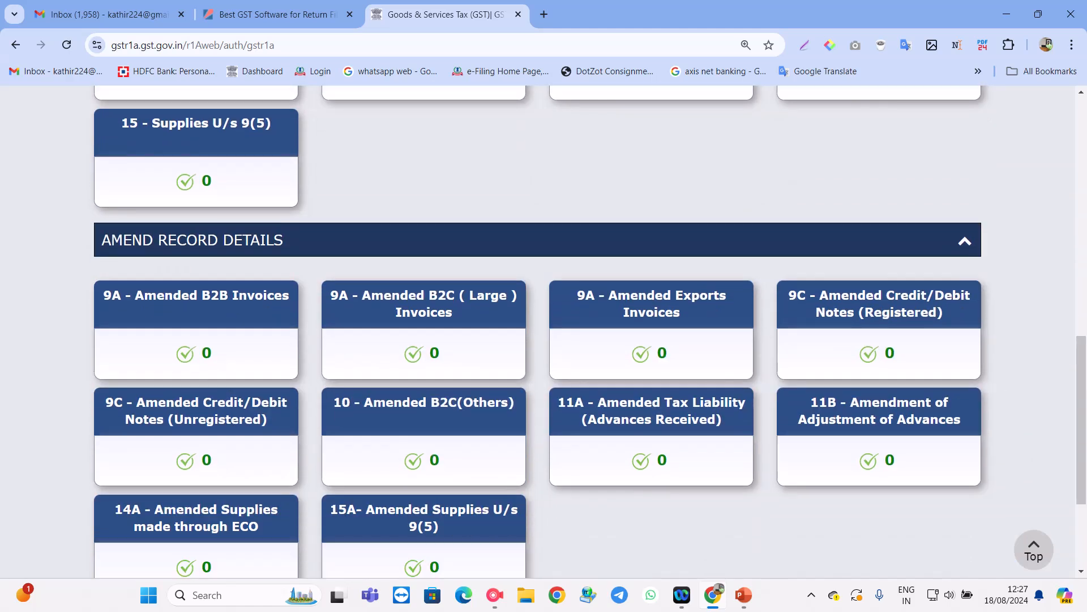
{"action": "scroll", "coordinate": [544, 332], "scroll_direction": "down", "scroll_amount": 1}
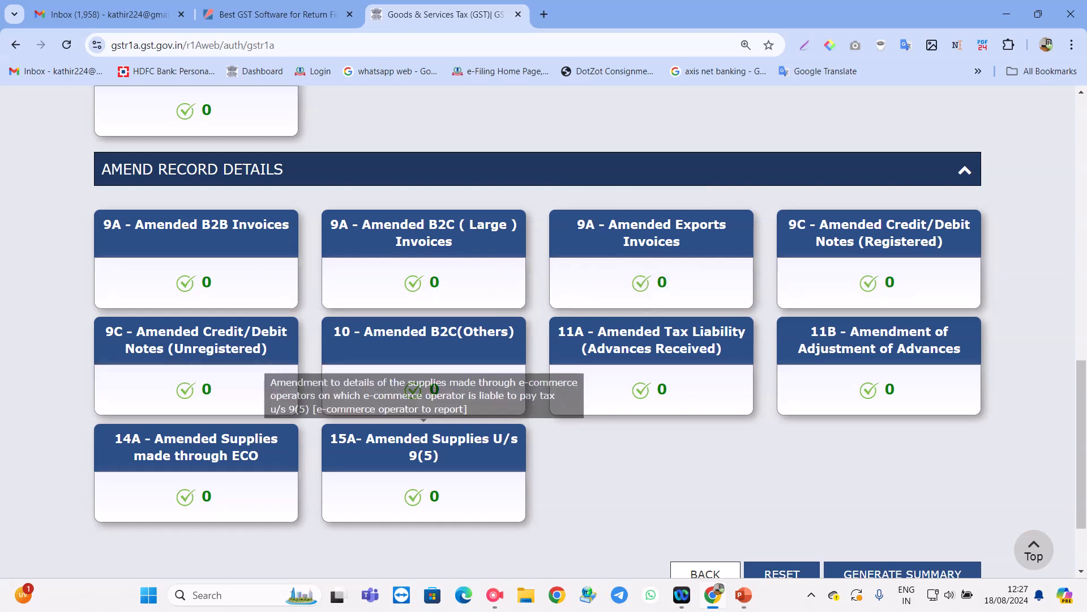
- Open 10 - Amended B2C(Others) and select 33-Tamil Nadu as the original POS for July 2024-25
{"action": "left_click", "coordinate": [325, 347]}
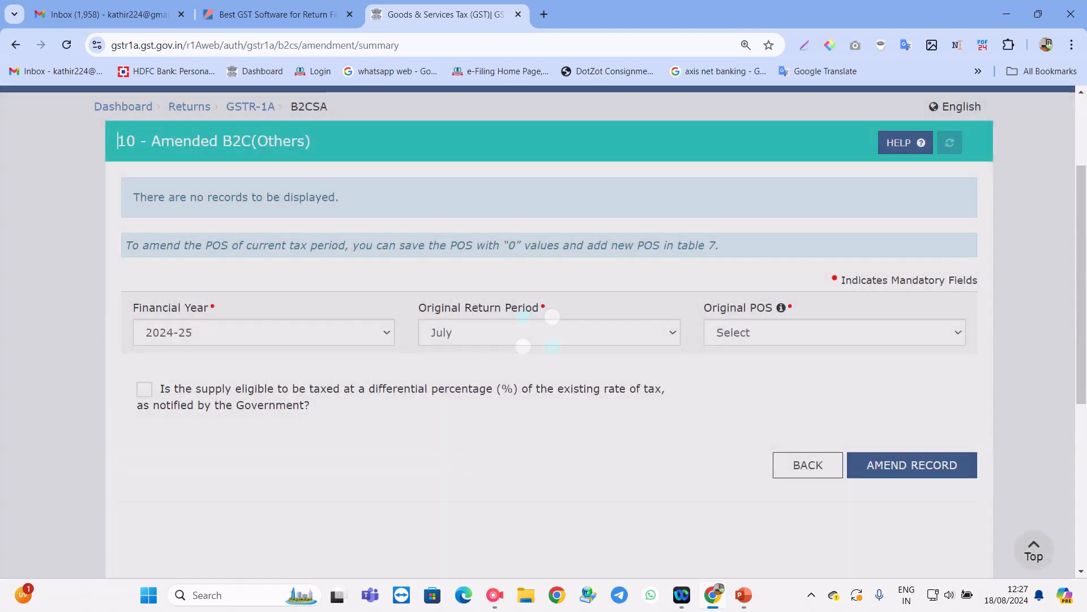
{"action": "left_click", "coordinate": [835, 333]}
{"action": "scroll", "coordinate": [835, 299], "scroll_direction": "down", "scroll_amount": 5}
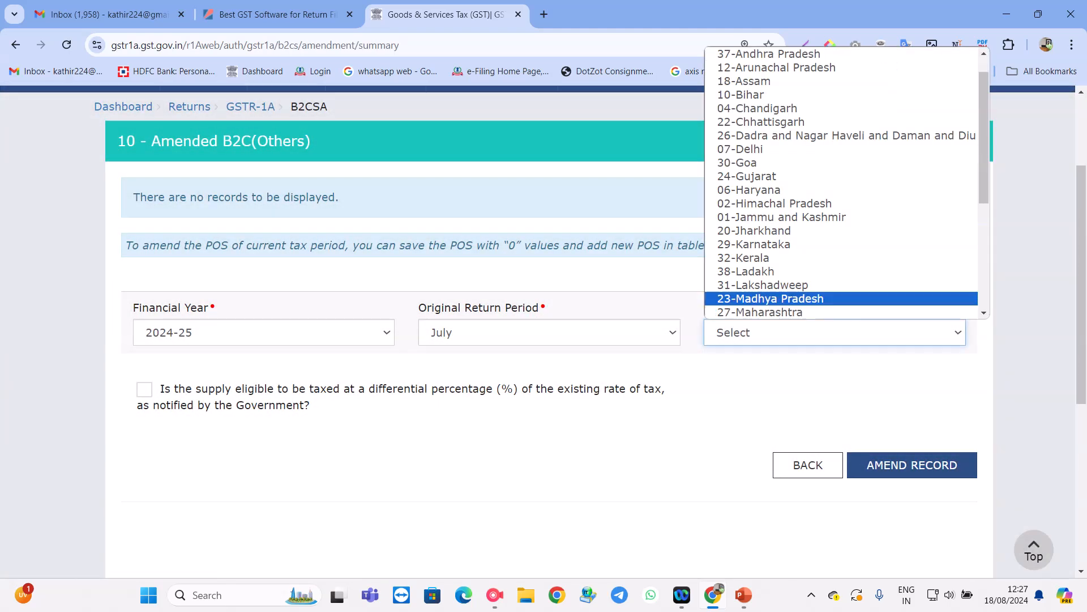
{"action": "left_click", "coordinate": [793, 244]}
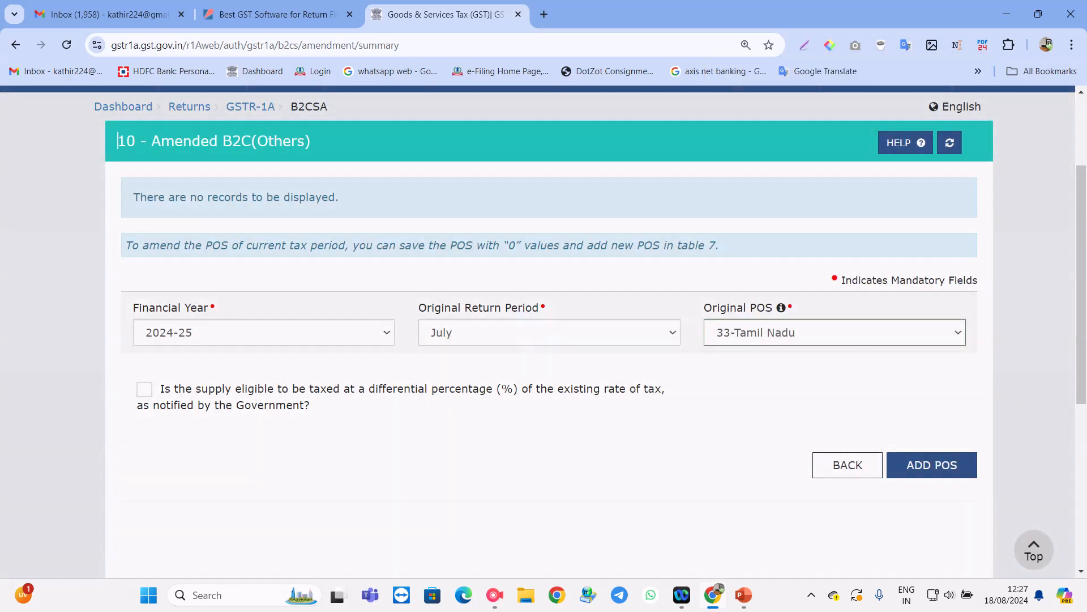
- Start adding the POS record for the B2C(Others) amendment and examine its rate-wise item details
{"action": "scroll", "coordinate": [544, 332], "scroll_direction": "down", "scroll_amount": 2}
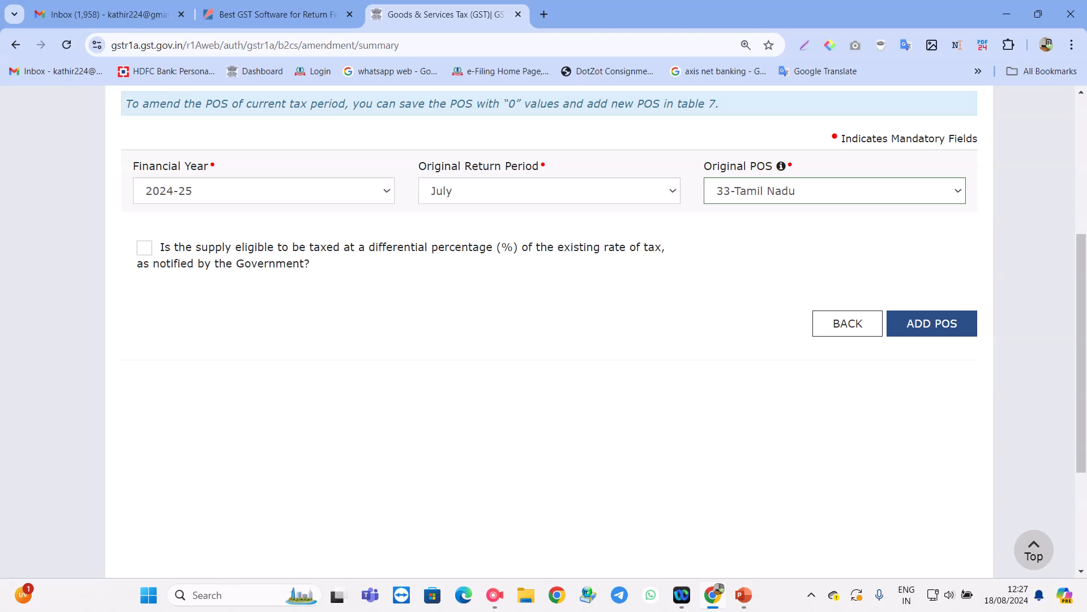
{"action": "scroll", "coordinate": [544, 284], "scroll_direction": "down", "scroll_amount": 1}
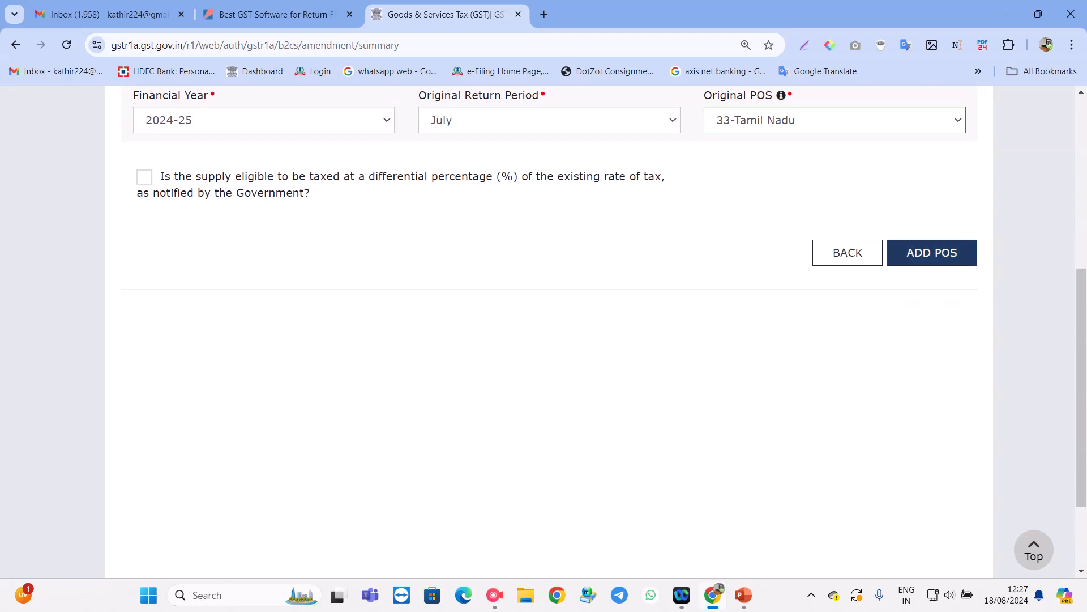
{"action": "scroll", "coordinate": [544, 332], "scroll_direction": "down", "scroll_amount": 4}
{"action": "scroll", "coordinate": [544, 332], "scroll_direction": "down", "scroll_amount": 4}
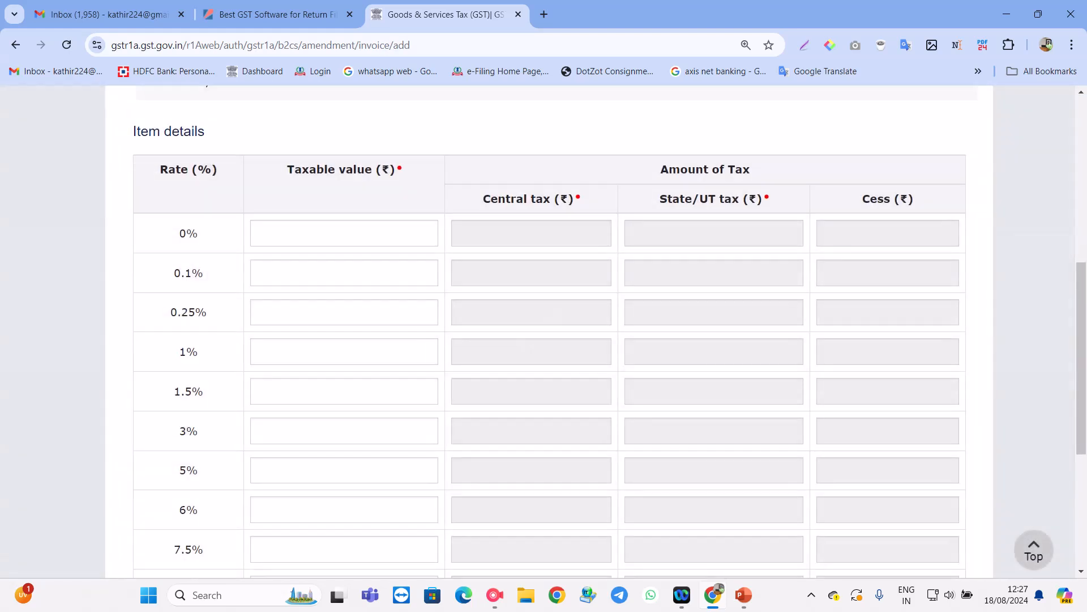
- Look over the B2CSA amendment form and return to the GSTR-1A overview without saving a record
{"action": "scroll", "coordinate": [544, 332], "scroll_direction": "up", "scroll_amount": 4}
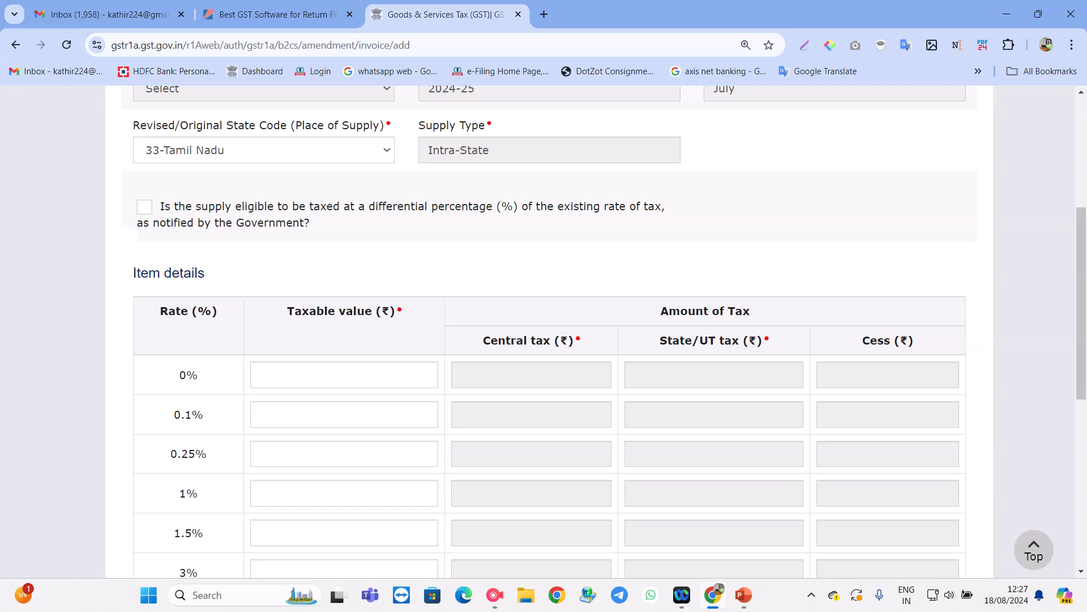
{"action": "scroll", "coordinate": [544, 332], "scroll_direction": "up", "scroll_amount": 1}
{"action": "scroll", "coordinate": [543, 331], "scroll_direction": "down", "scroll_amount": 7}
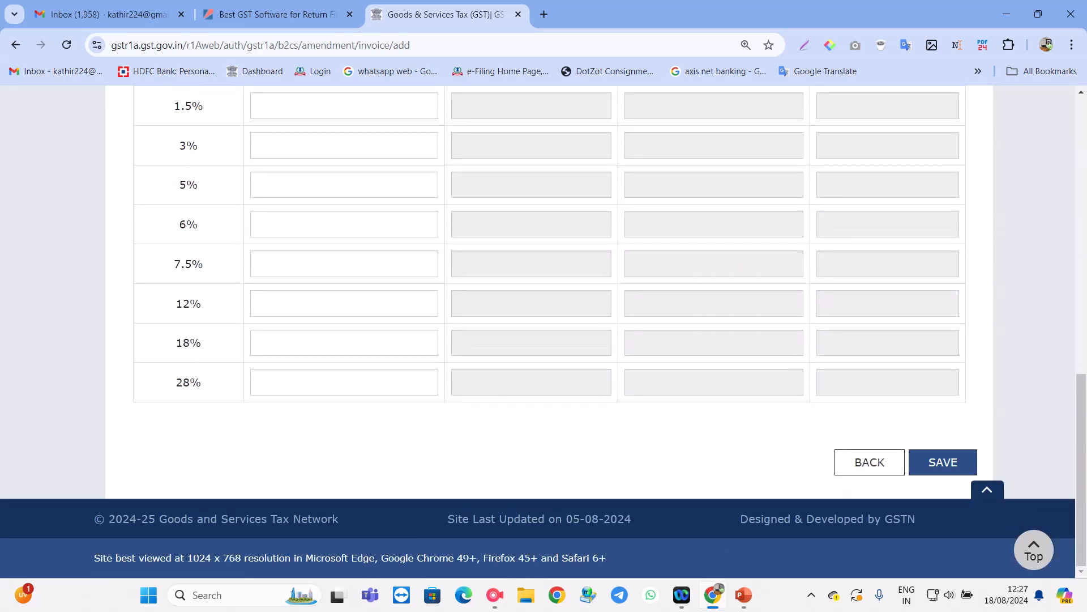
{"action": "left_click", "coordinate": [870, 462]}
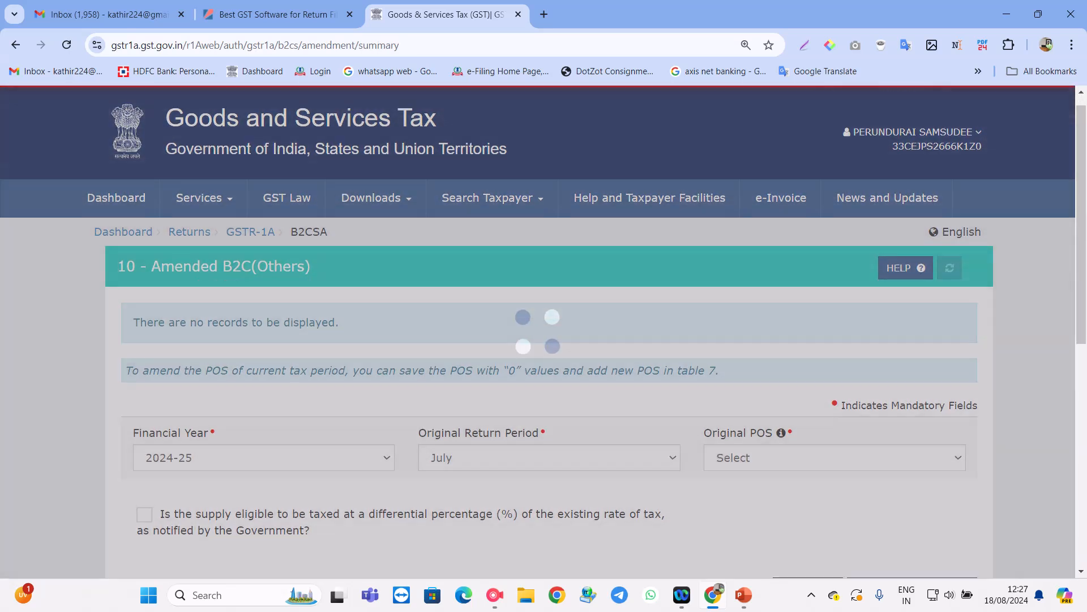
{"action": "scroll", "coordinate": [531, 331], "scroll_direction": "down", "scroll_amount": 1}
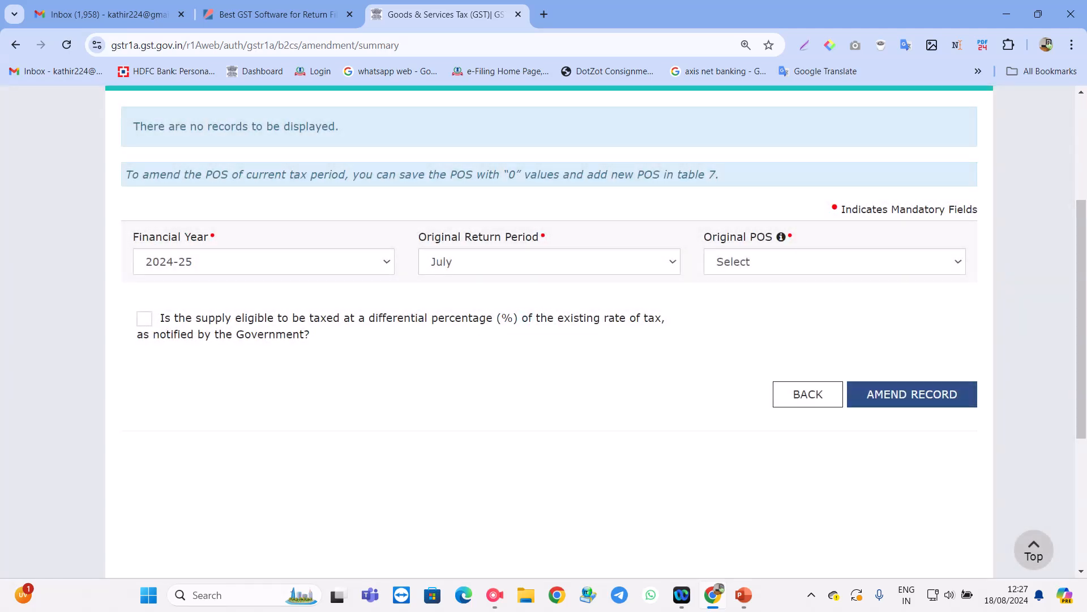
{"action": "scroll", "coordinate": [544, 268], "scroll_direction": "down", "scroll_amount": 1}
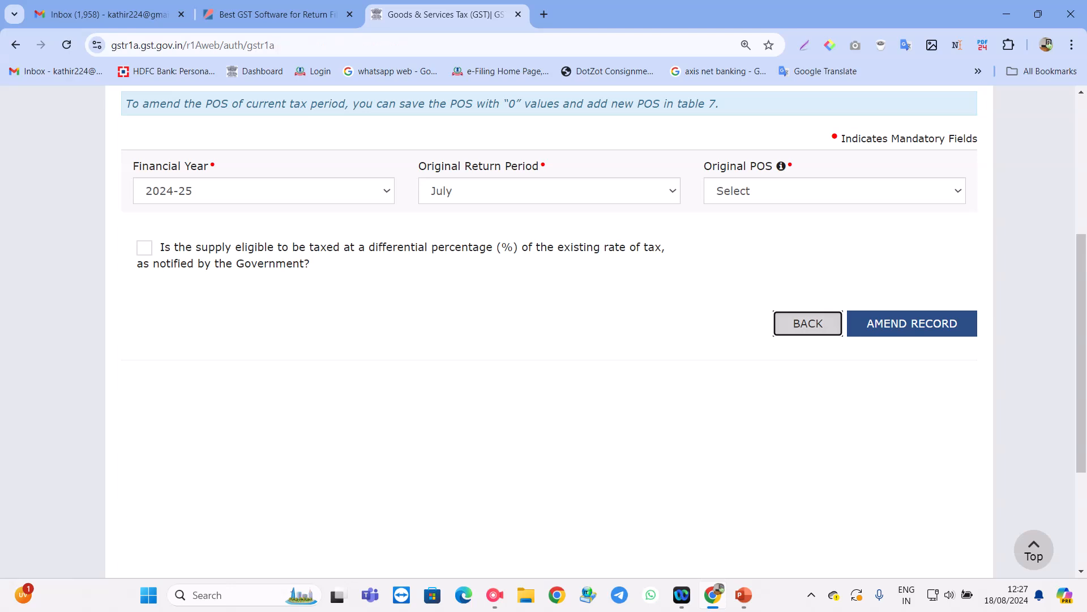
{"action": "scroll", "coordinate": [808, 323], "scroll_direction": "down", "scroll_amount": 8}
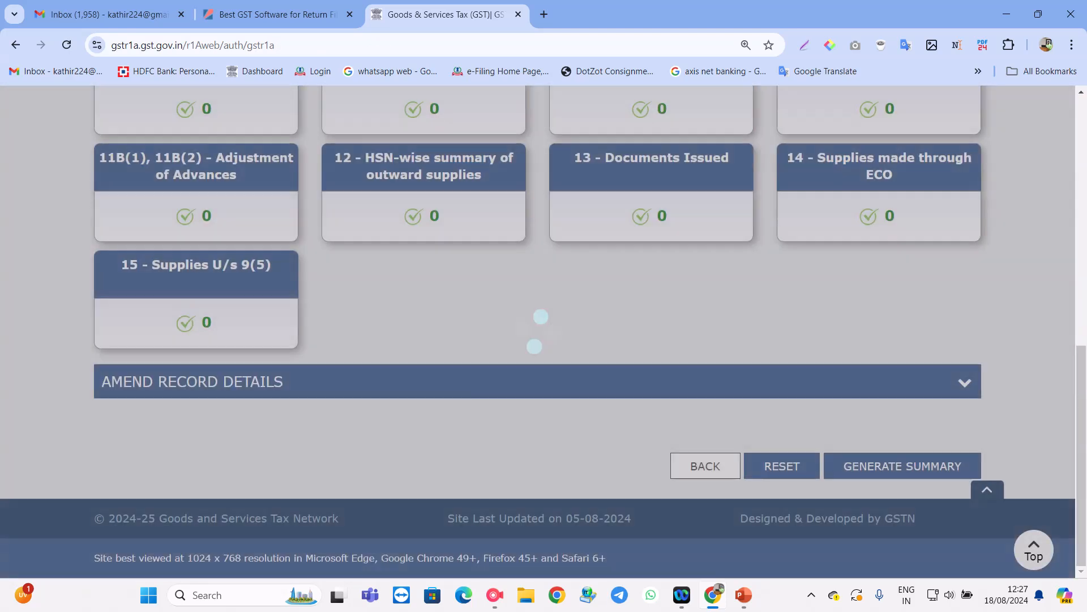
- Open 10 - Amended B2C(Others) from the amendment records and set the original POS to 33-Tamil Nadu
{"action": "left_click", "coordinate": [964, 383]}
{"action": "scroll", "coordinate": [809, 381], "scroll_direction": "down", "scroll_amount": 2}
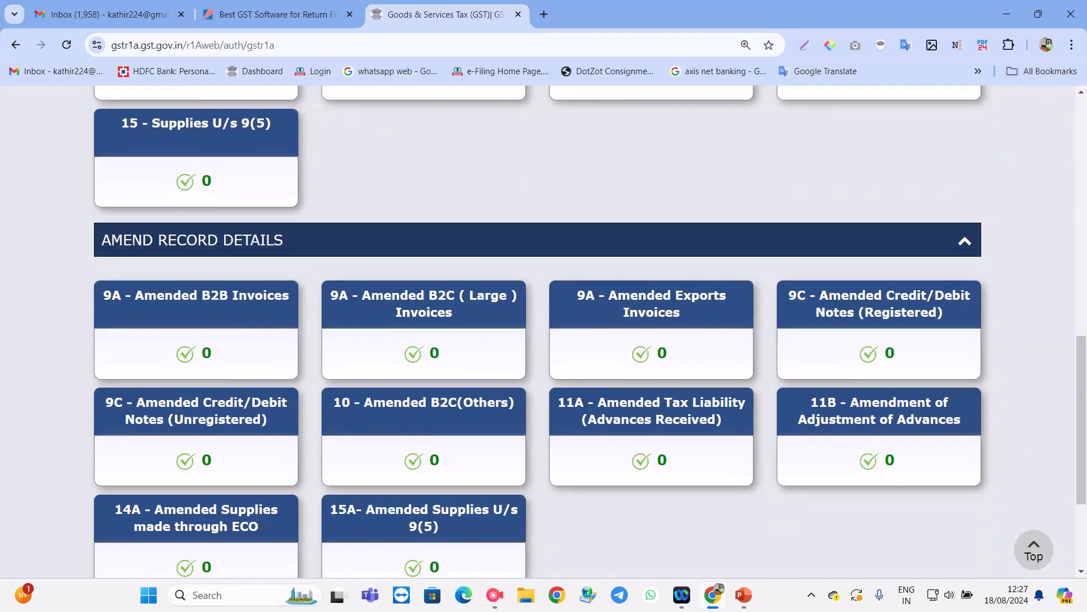
{"action": "scroll", "coordinate": [651, 238], "scroll_direction": "down", "scroll_amount": 2}
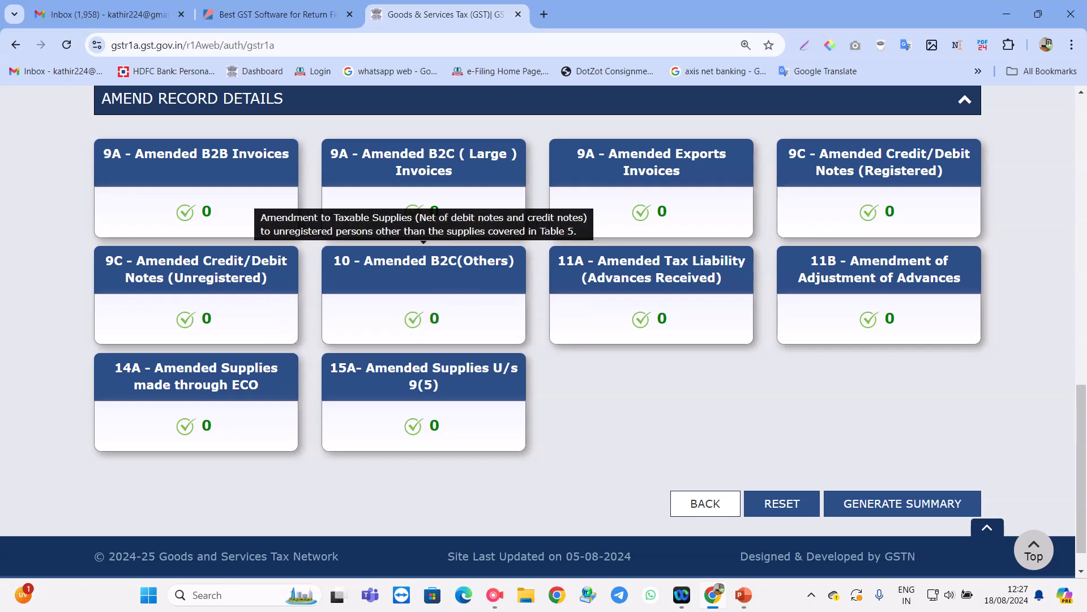
{"action": "left_click", "coordinate": [424, 271]}
{"action": "scroll", "coordinate": [544, 331], "scroll_direction": "down", "scroll_amount": 3}
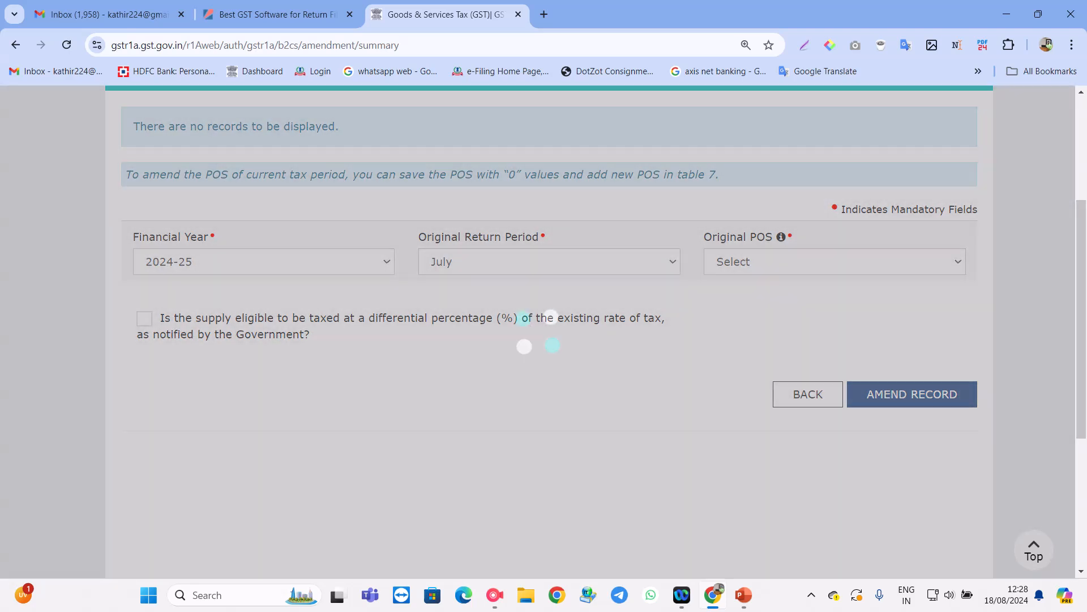
{"action": "left_click", "coordinate": [835, 262]}
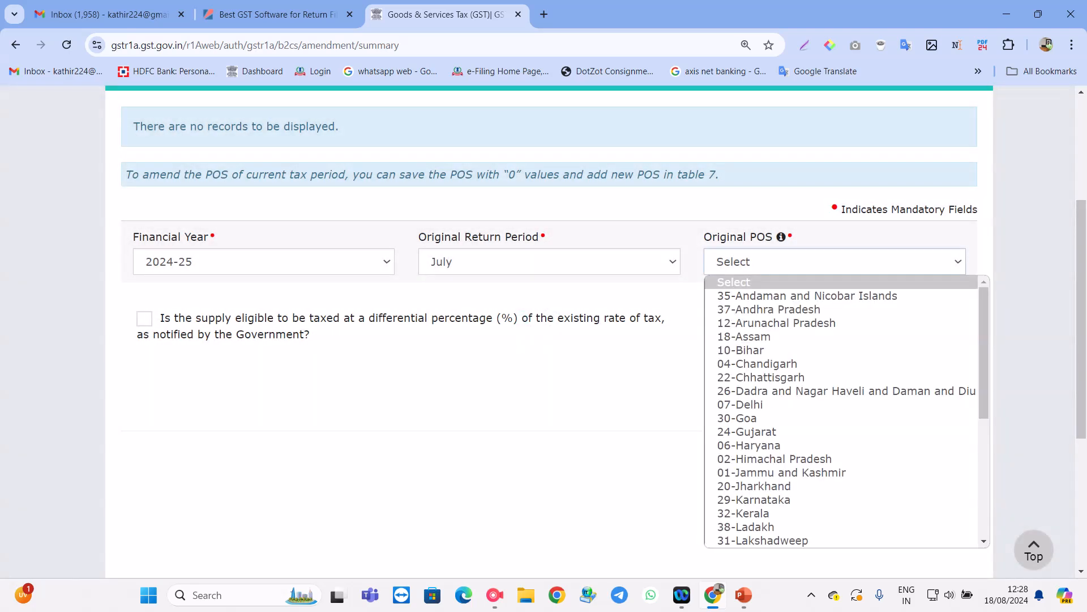
{"action": "scroll", "coordinate": [804, 350], "scroll_direction": "down", "scroll_amount": 5}
{"action": "left_click", "coordinate": [793, 473]}
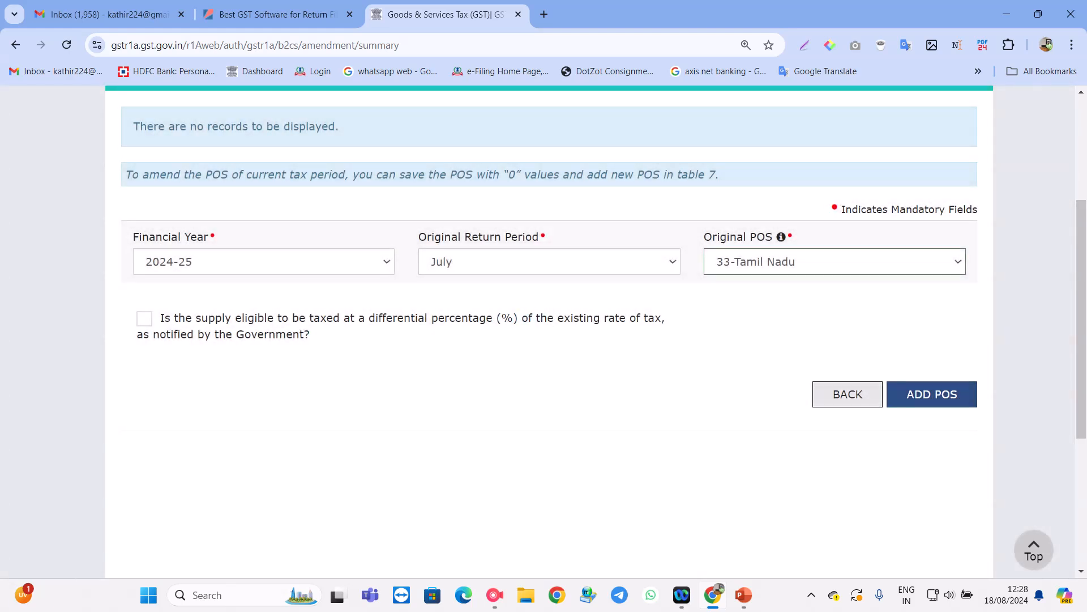
- Add the POS record with a taxable value of 100 at the 5% rate and save it
{"action": "scroll", "coordinate": [550, 334], "scroll_direction": "down", "scroll_amount": 1}
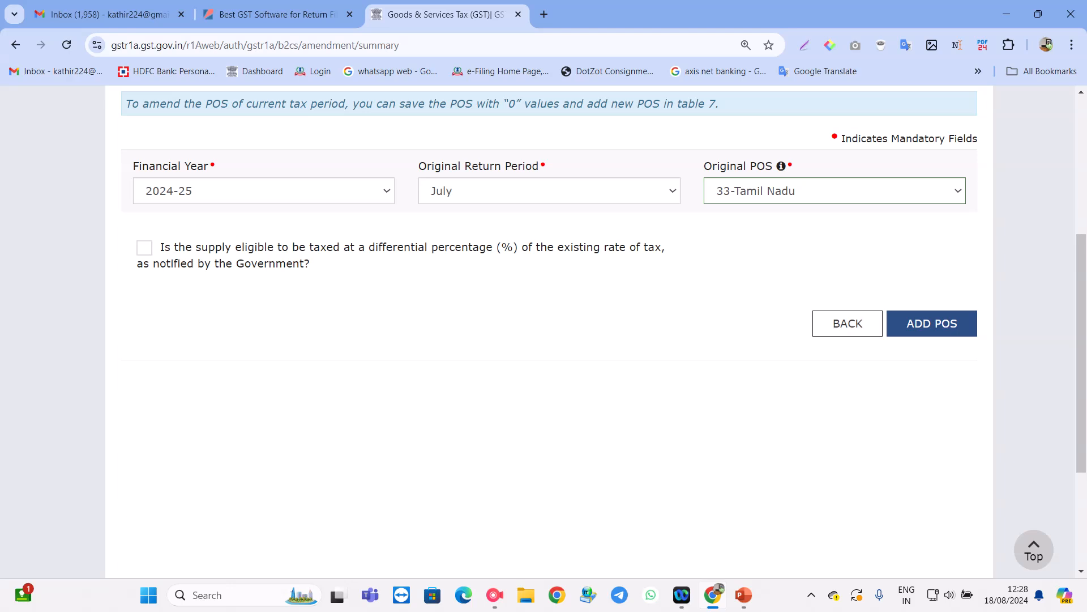
{"action": "left_click", "coordinate": [932, 324]}
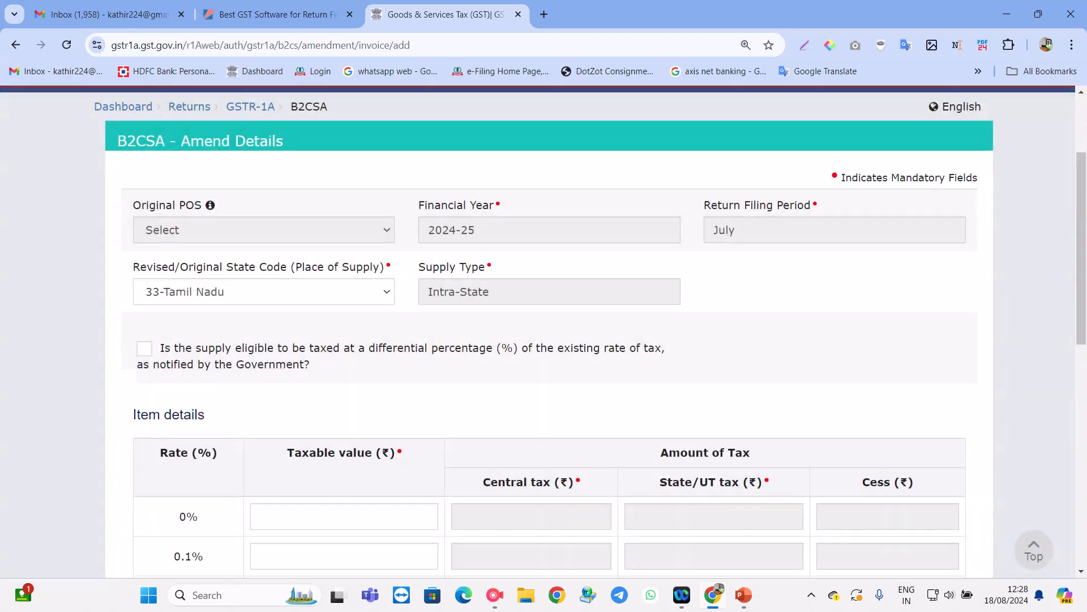
{"action": "scroll", "coordinate": [544, 332], "scroll_direction": "down", "scroll_amount": 6}
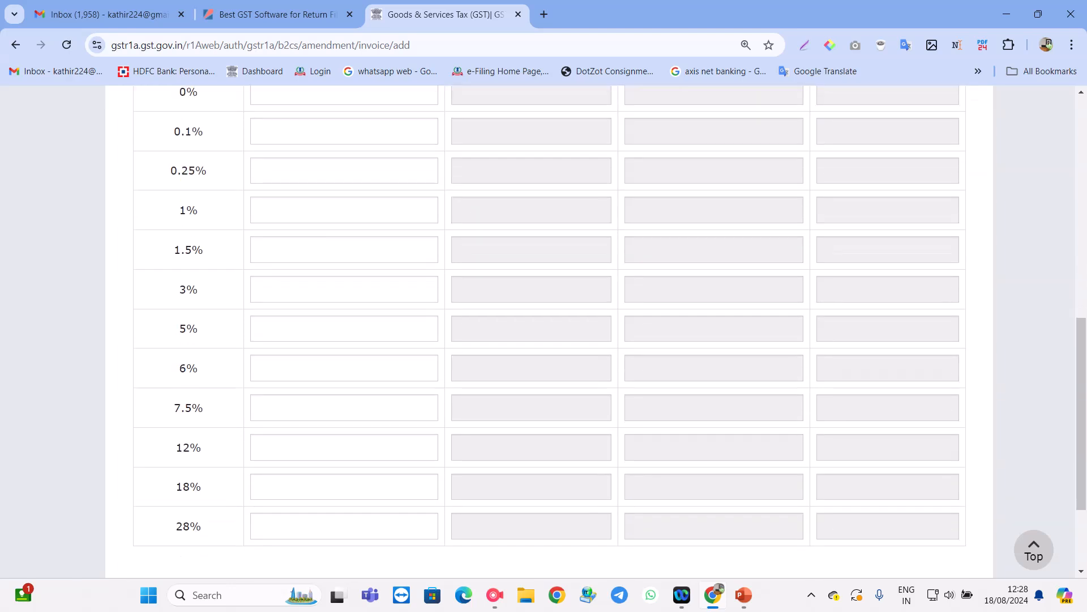
{"action": "scroll", "coordinate": [544, 332], "scroll_direction": "down", "scroll_amount": 1}
{"action": "scroll", "coordinate": [543, 332], "scroll_direction": "up", "scroll_amount": 1}
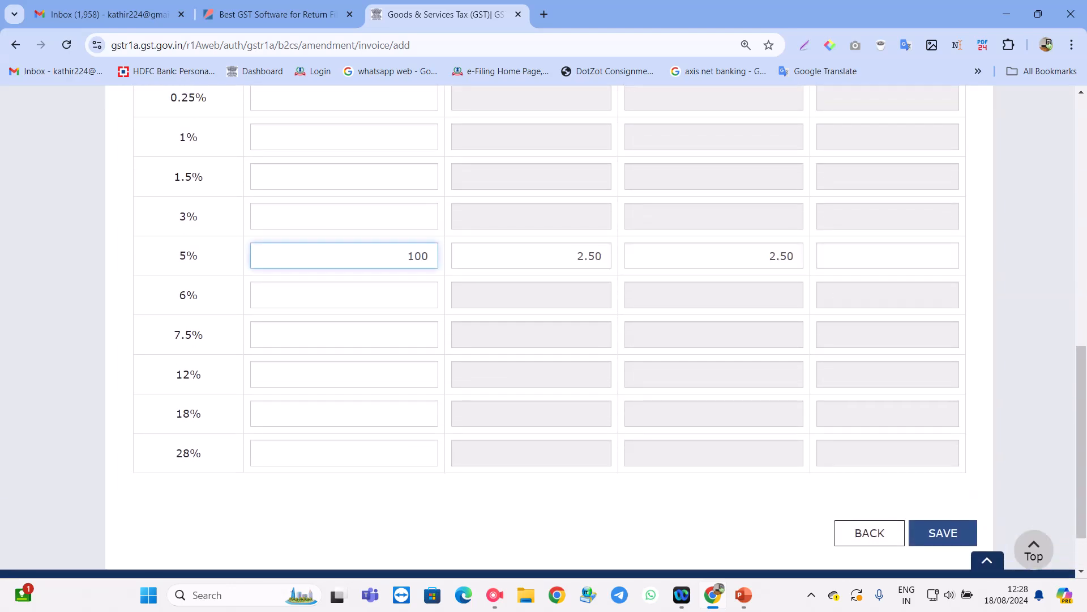
{"action": "scroll", "coordinate": [543, 331], "scroll_direction": "down", "scroll_amount": 3}
{"action": "scroll", "coordinate": [543, 332], "scroll_direction": "down", "scroll_amount": 5}
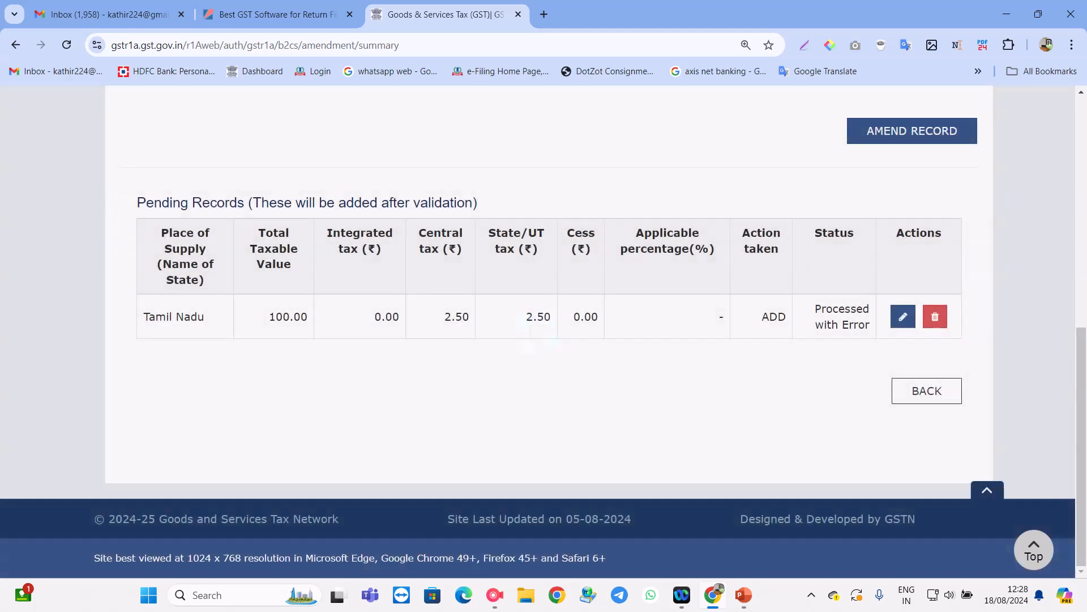
- Return to the GSTR-1A overview and generate the summary, proceeding without the errored records
{"action": "left_click", "coordinate": [927, 391]}
{"action": "scroll", "coordinate": [927, 391], "scroll_direction": "down", "scroll_amount": 4}
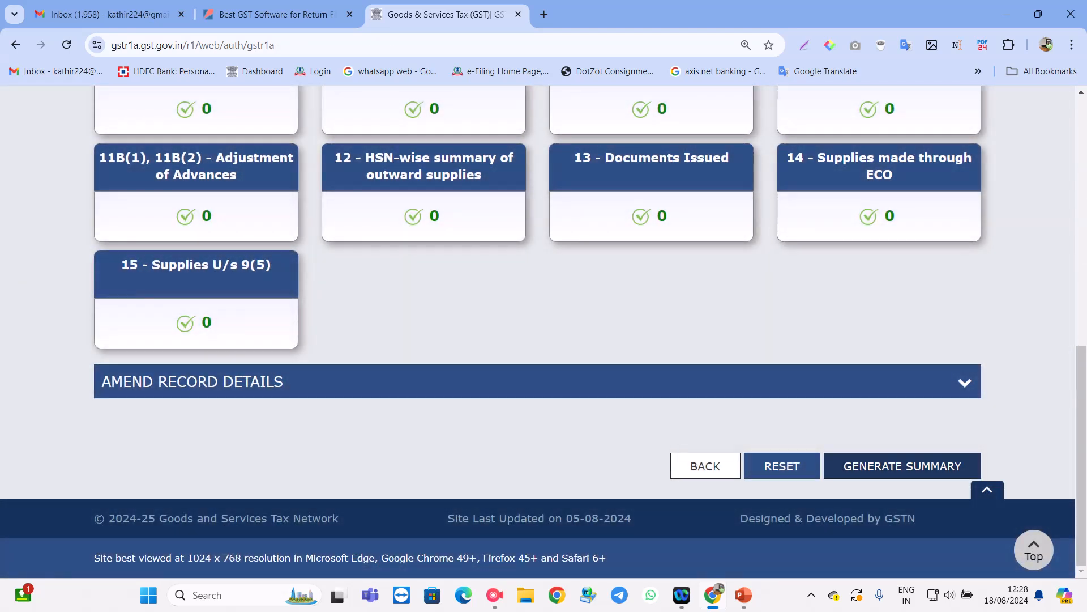
{"action": "left_click", "coordinate": [902, 465]}
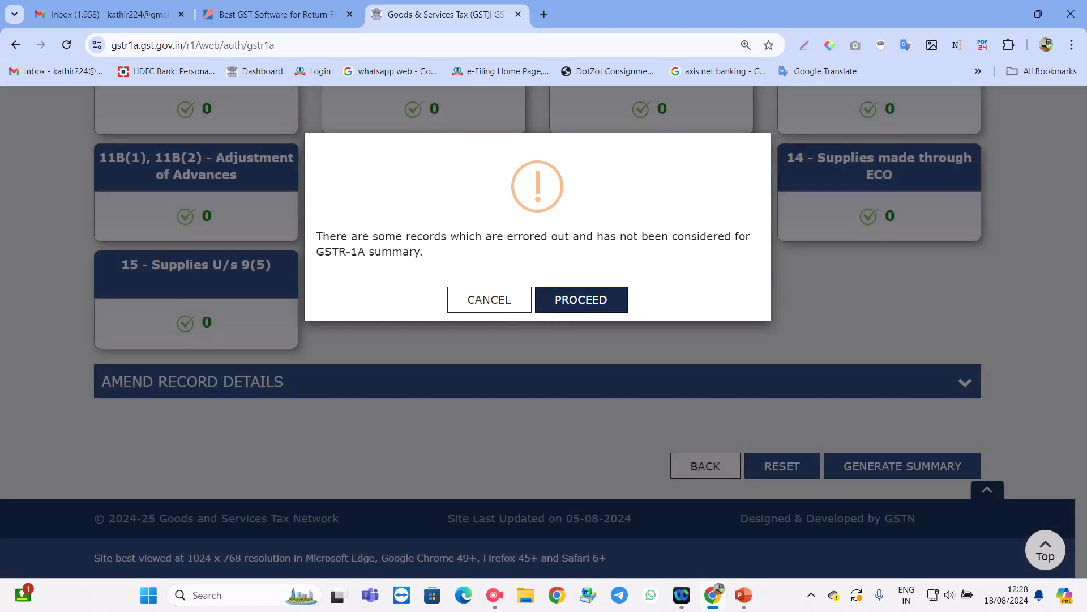
{"action": "left_click", "coordinate": [581, 300]}
{"action": "scroll", "coordinate": [581, 299], "scroll_direction": "down", "scroll_amount": 9}
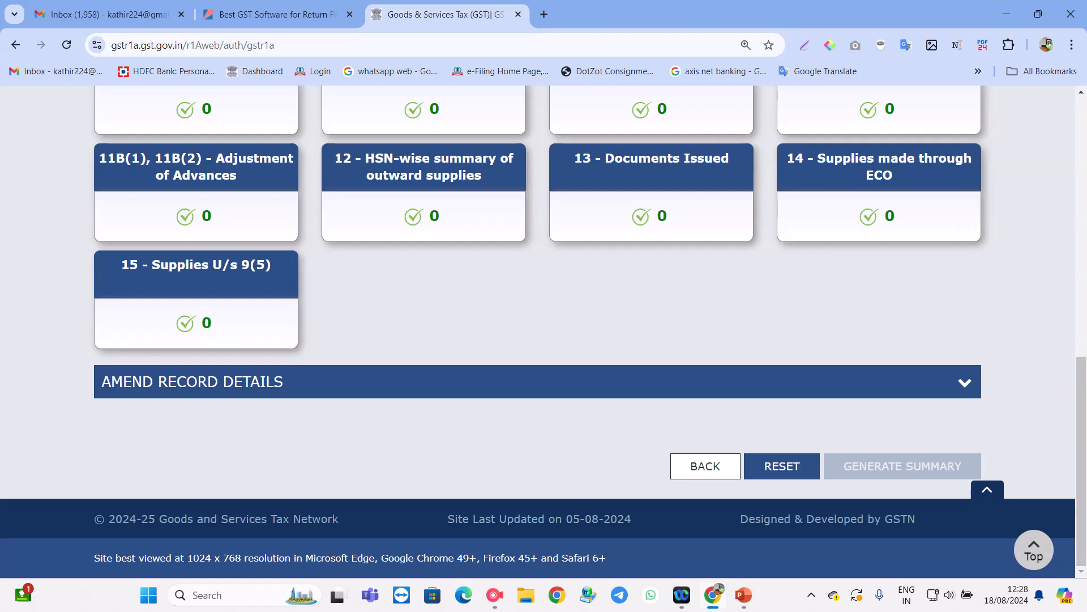
- Refresh the GSTR-1A overview and proceed to the file/summary page
{"action": "scroll", "coordinate": [538, 331], "scroll_direction": "up", "scroll_amount": 10}
{"action": "left_click", "coordinate": [958, 286]}
{"action": "scroll", "coordinate": [957, 286], "scroll_direction": "down", "scroll_amount": 10}
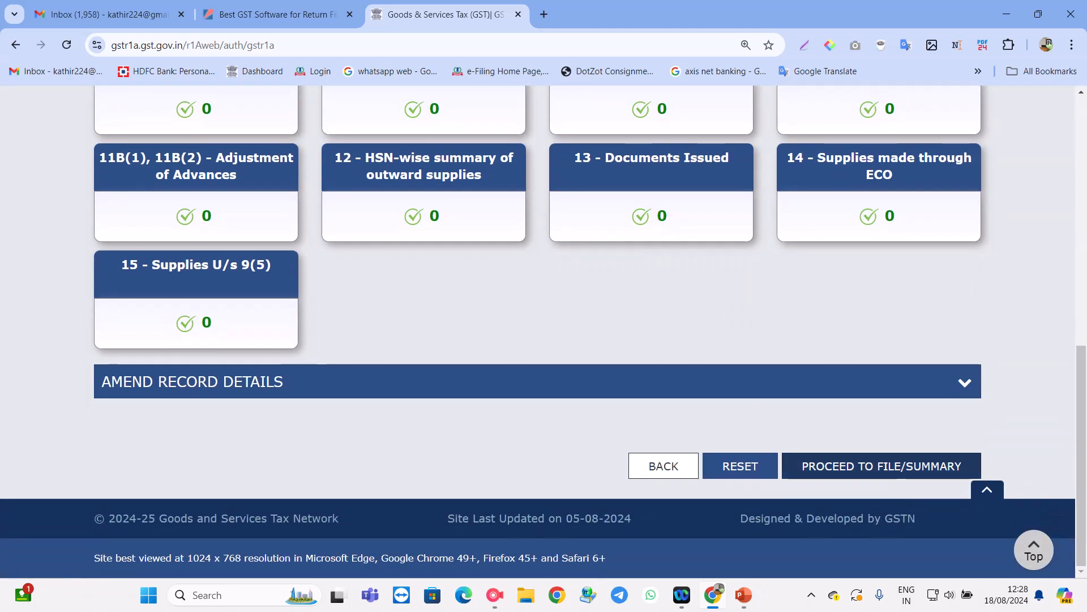
{"action": "left_click", "coordinate": [882, 465]}
- Expand all sections of the consolidated summary and enlarge the page to 150%
{"action": "scroll", "coordinate": [538, 331], "scroll_direction": "down", "scroll_amount": 10}
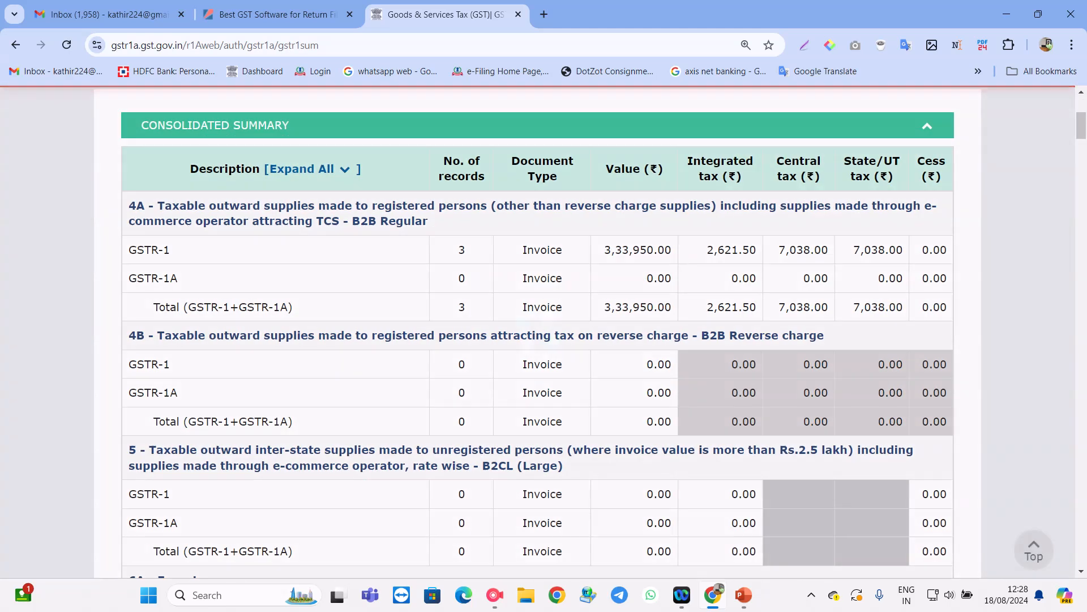
{"action": "scroll", "coordinate": [538, 331], "scroll_direction": "down", "scroll_amount": 20}
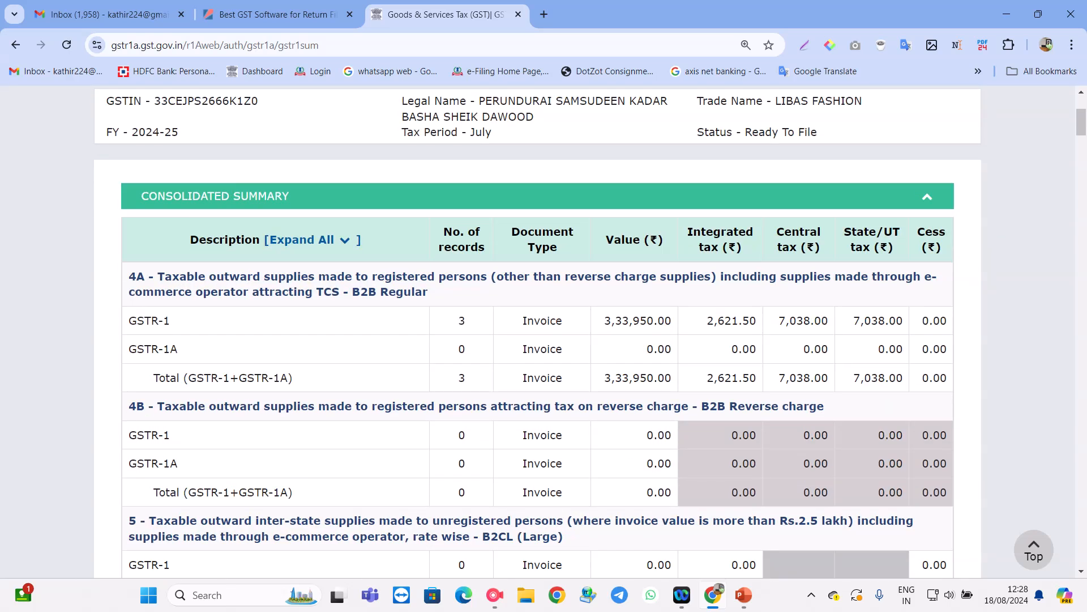
{"action": "left_click", "coordinate": [265, 239]}
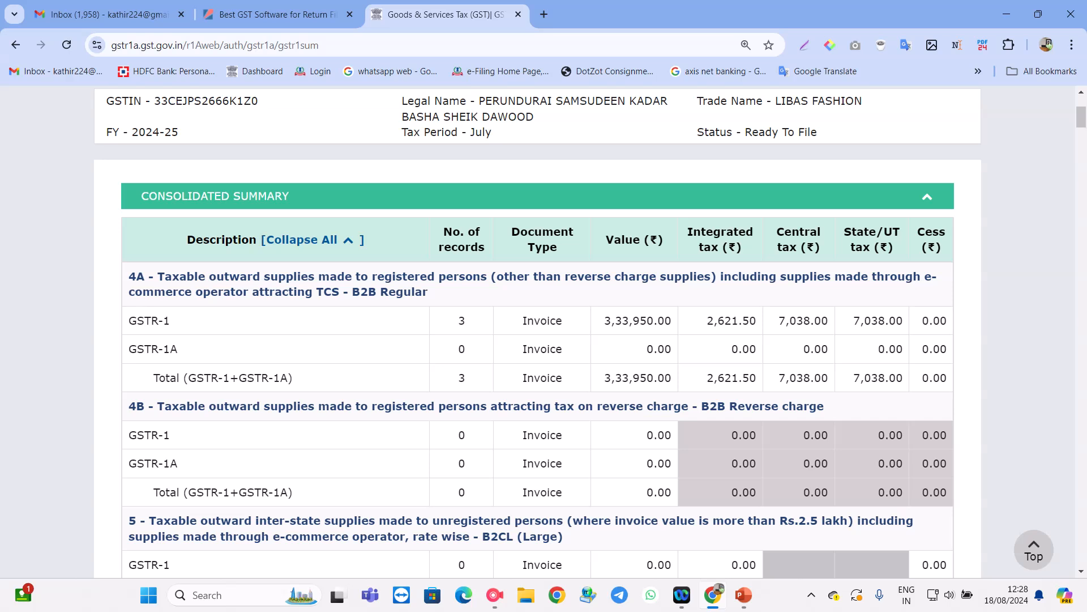
{"action": "left_click", "coordinate": [1072, 45]}
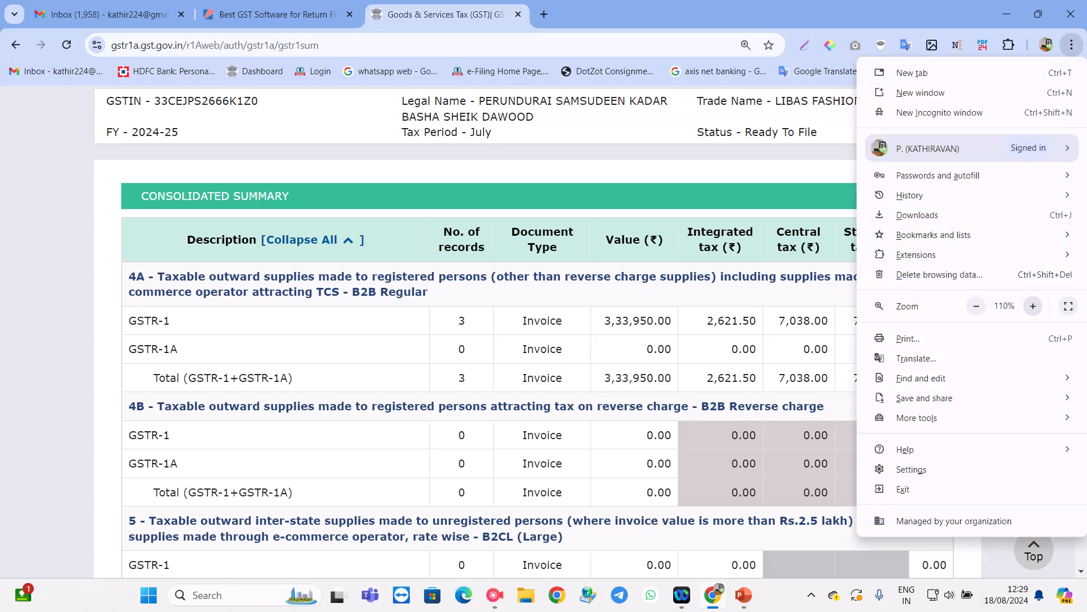
{"action": "left_click", "coordinate": [1033, 306]}
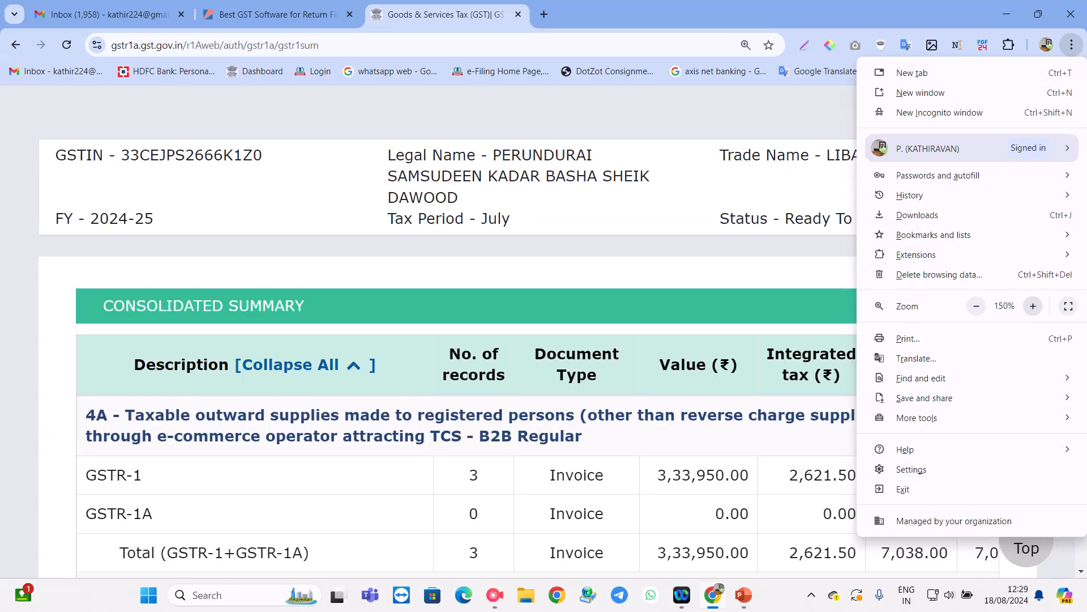
{"action": "left_click", "coordinate": [234, 365]}
- Examine the GSTR-1, GSTR-1A and combined totals in the consolidated summary, from table 4A through the 9C credit/debit note amendments
{"action": "scroll", "coordinate": [544, 332], "scroll_direction": "down", "scroll_amount": 5}
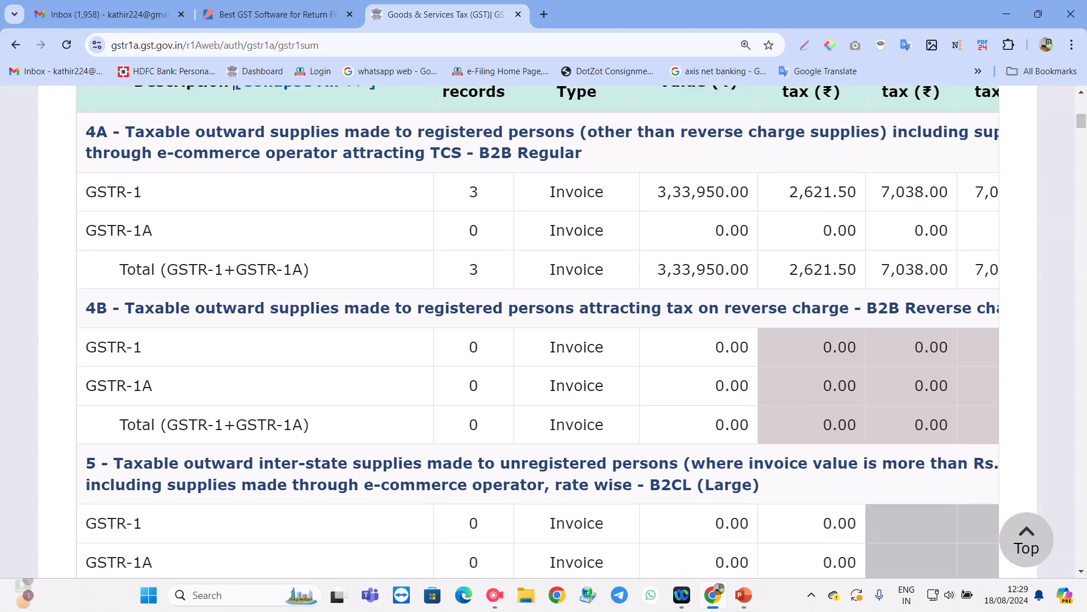
{"action": "scroll", "coordinate": [544, 332], "scroll_direction": "down", "scroll_amount": 3}
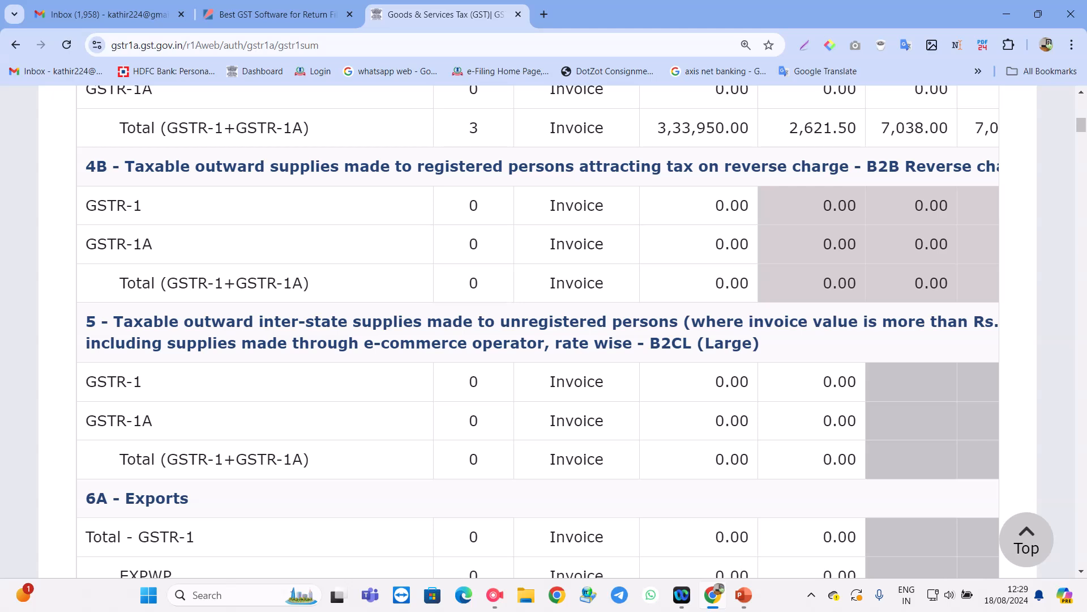
{"action": "scroll", "coordinate": [544, 332], "scroll_direction": "down", "scroll_amount": 6}
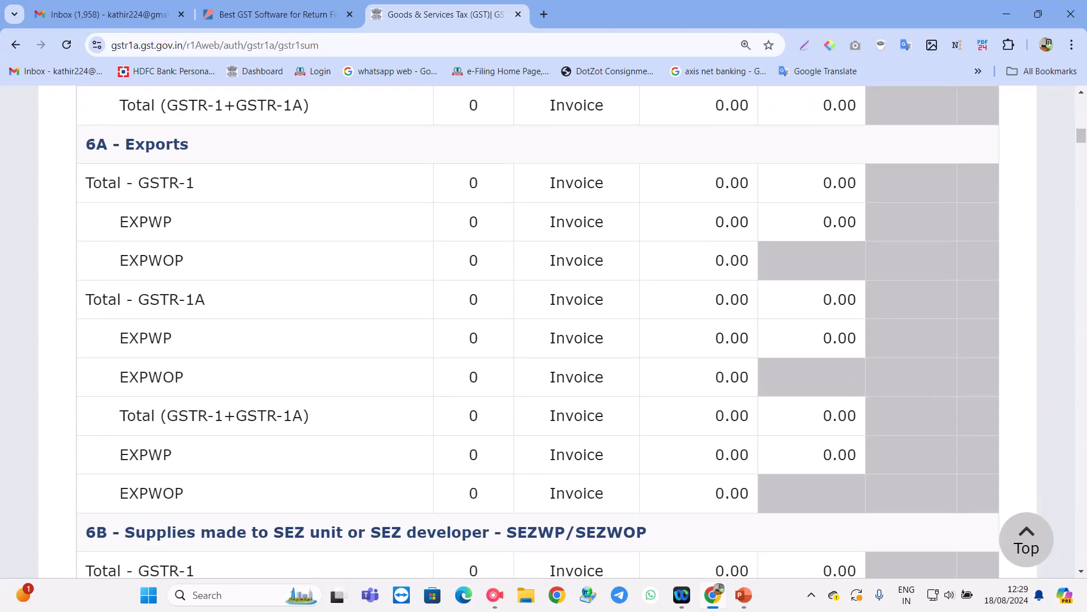
{"action": "scroll", "coordinate": [544, 331], "scroll_direction": "down", "scroll_amount": 6}
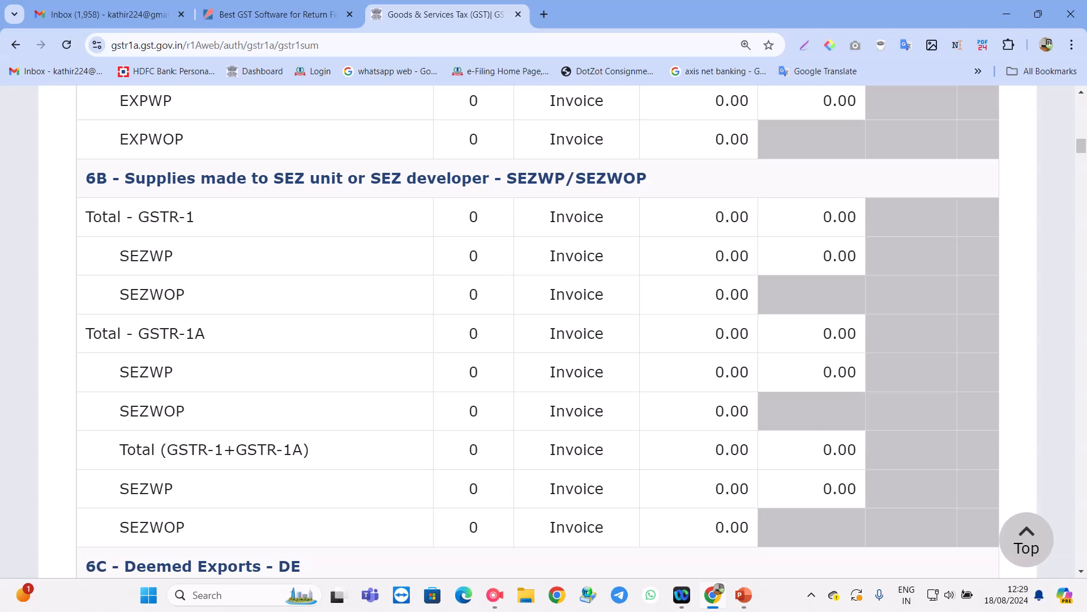
{"action": "scroll", "coordinate": [543, 331], "scroll_direction": "down", "scroll_amount": 6}
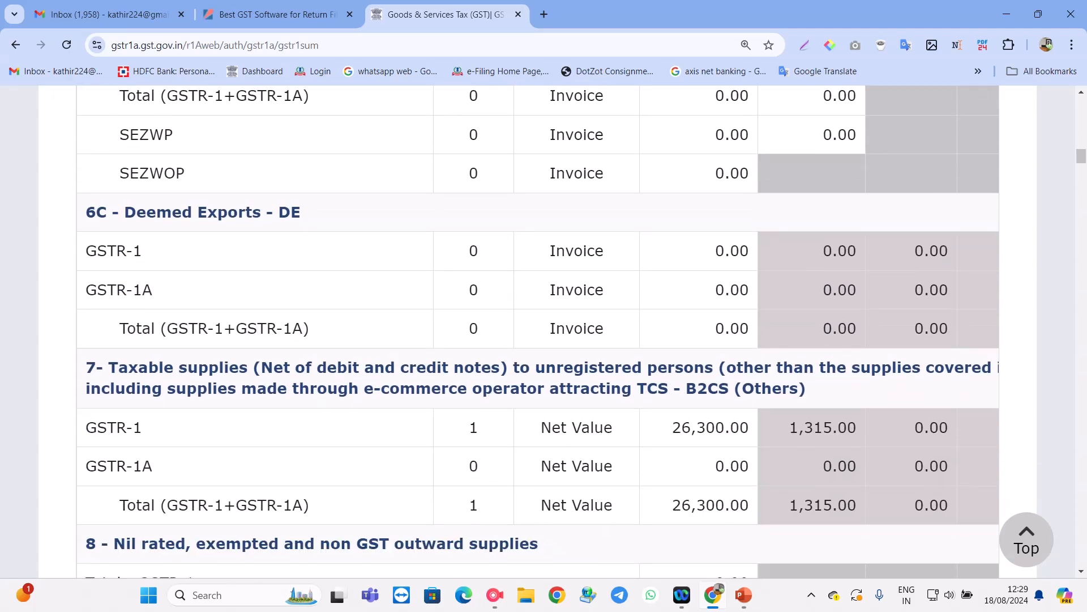
{"action": "scroll", "coordinate": [544, 331], "scroll_direction": "down", "scroll_amount": 1}
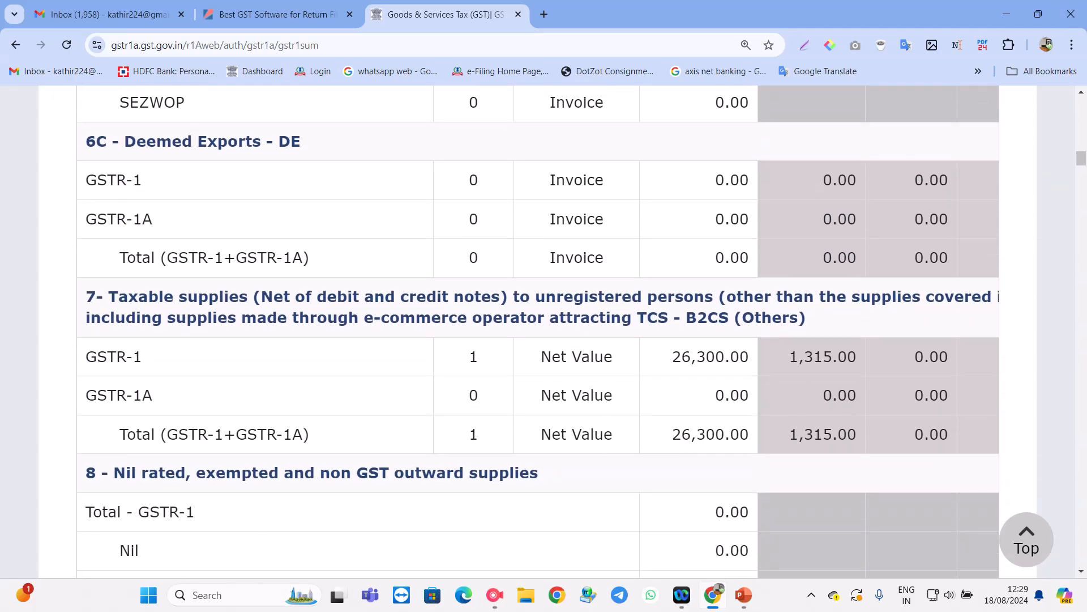
{"action": "scroll", "coordinate": [544, 332], "scroll_direction": "down", "scroll_amount": 6}
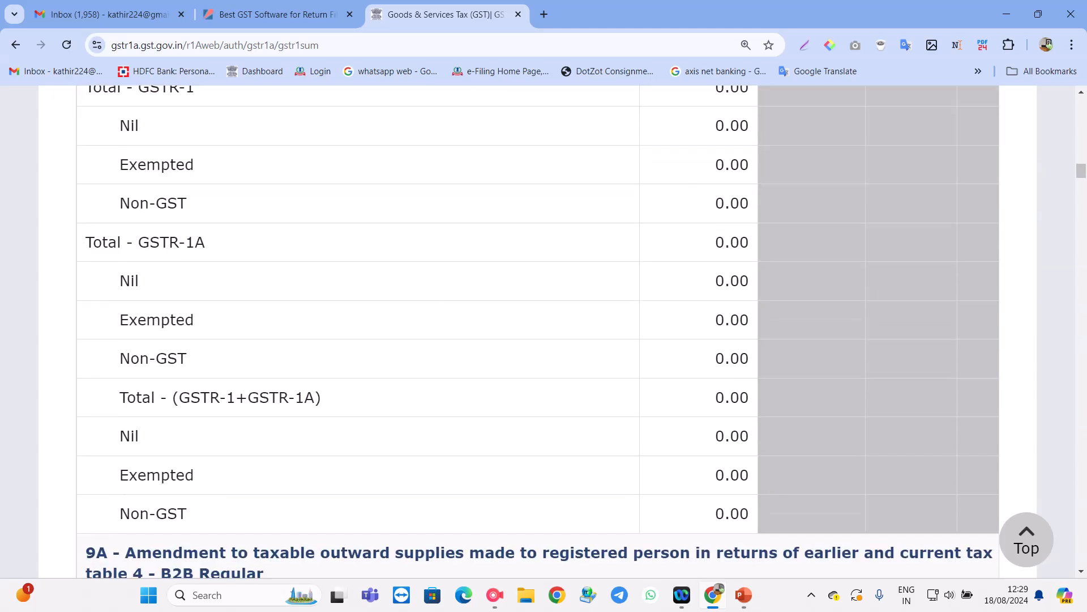
{"action": "scroll", "coordinate": [544, 331], "scroll_direction": "down", "scroll_amount": 9}
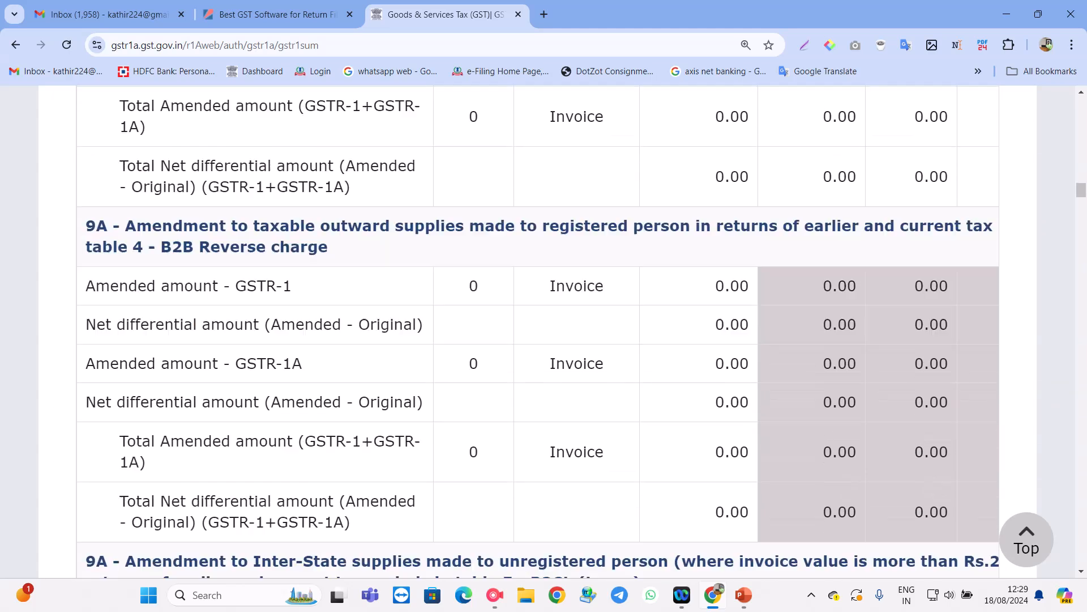
{"action": "scroll", "coordinate": [544, 331], "scroll_direction": "down", "scroll_amount": 16}
{"action": "scroll", "coordinate": [543, 331], "scroll_direction": "down", "scroll_amount": 16}
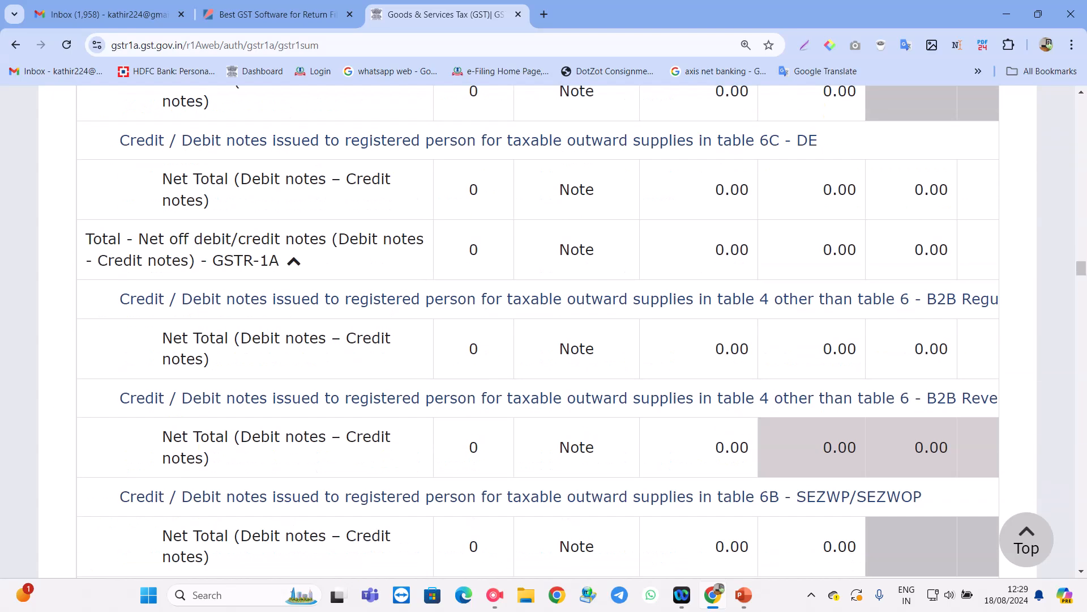
{"action": "scroll", "coordinate": [544, 331], "scroll_direction": "down", "scroll_amount": 12}
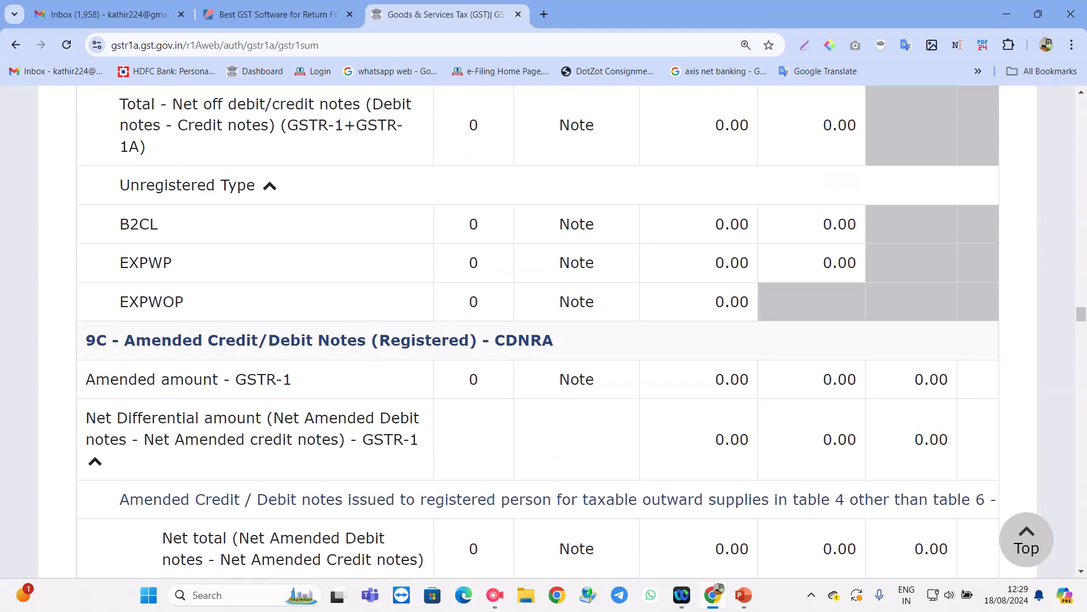
- Examine the rest of the consolidated summary, from the 9C amendments through tables 11, 12, 13, 14 and 15 to the total liability
{"action": "scroll", "coordinate": [544, 331], "scroll_direction": "down", "scroll_amount": 12}
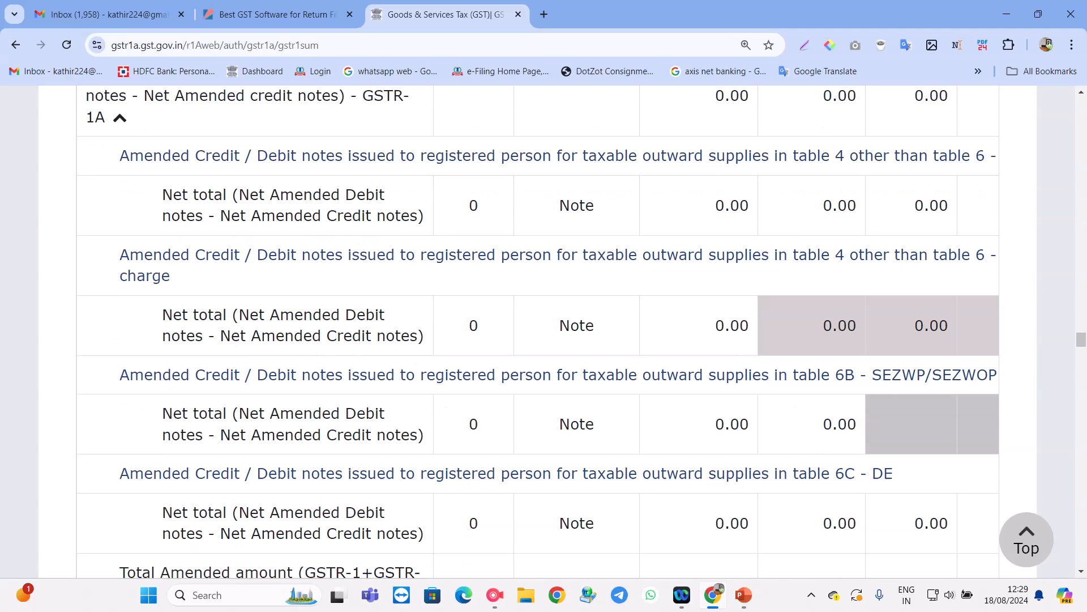
{"action": "scroll", "coordinate": [543, 331], "scroll_direction": "down", "scroll_amount": 8}
{"action": "scroll", "coordinate": [543, 331], "scroll_direction": "down", "scroll_amount": 5}
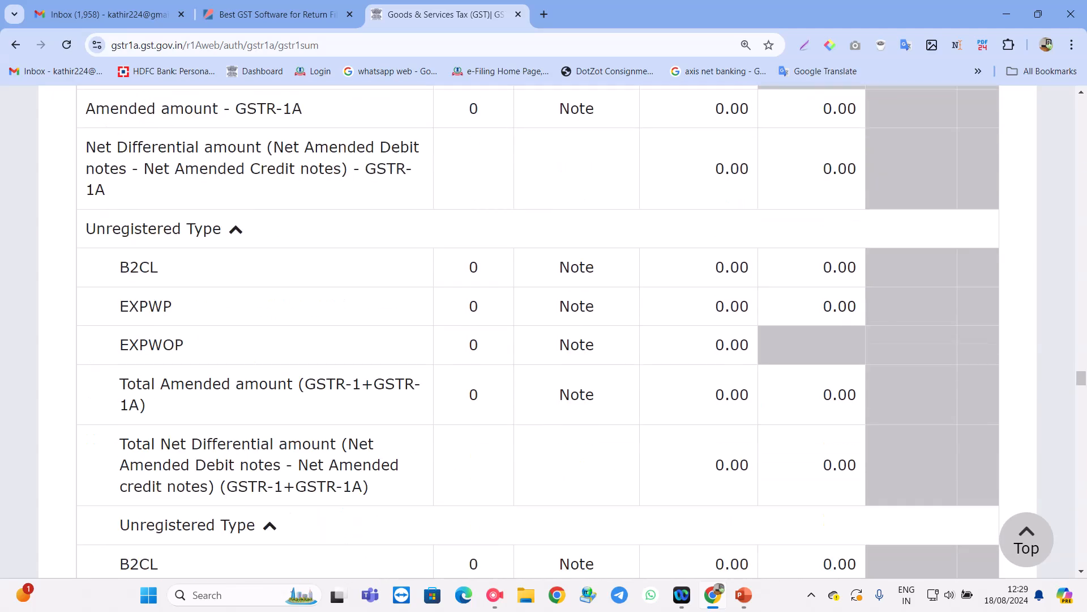
{"action": "scroll", "coordinate": [544, 331], "scroll_direction": "down", "scroll_amount": 9}
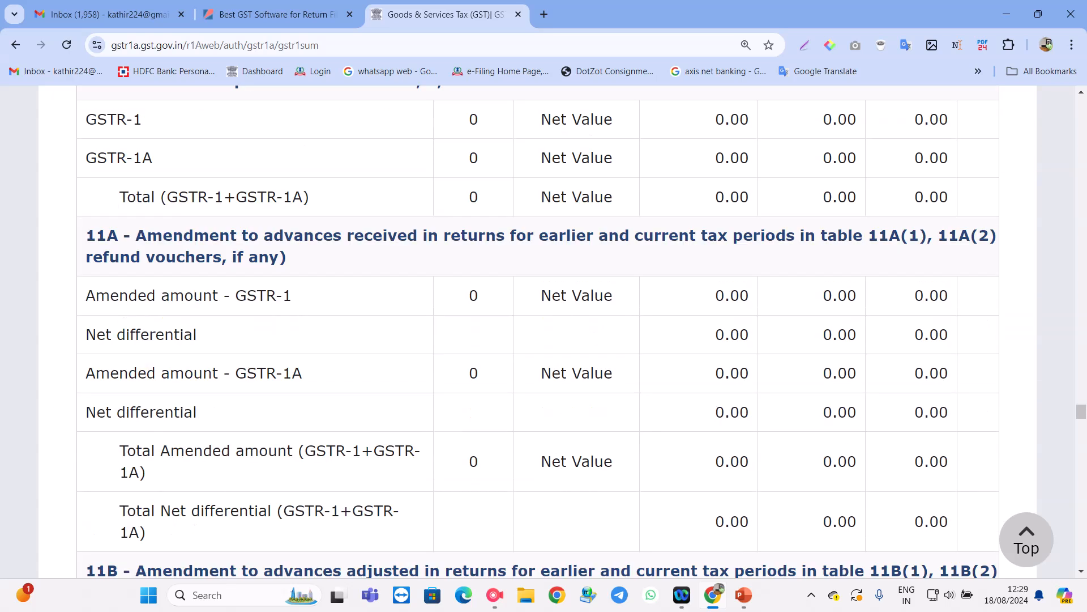
{"action": "scroll", "coordinate": [544, 331], "scroll_direction": "down", "scroll_amount": 4}
{"action": "scroll", "coordinate": [544, 331], "scroll_direction": "up", "scroll_amount": 1}
{"action": "scroll", "coordinate": [544, 331], "scroll_direction": "down", "scroll_amount": 1}
{"action": "scroll", "coordinate": [544, 331], "scroll_direction": "up", "scroll_amount": 3}
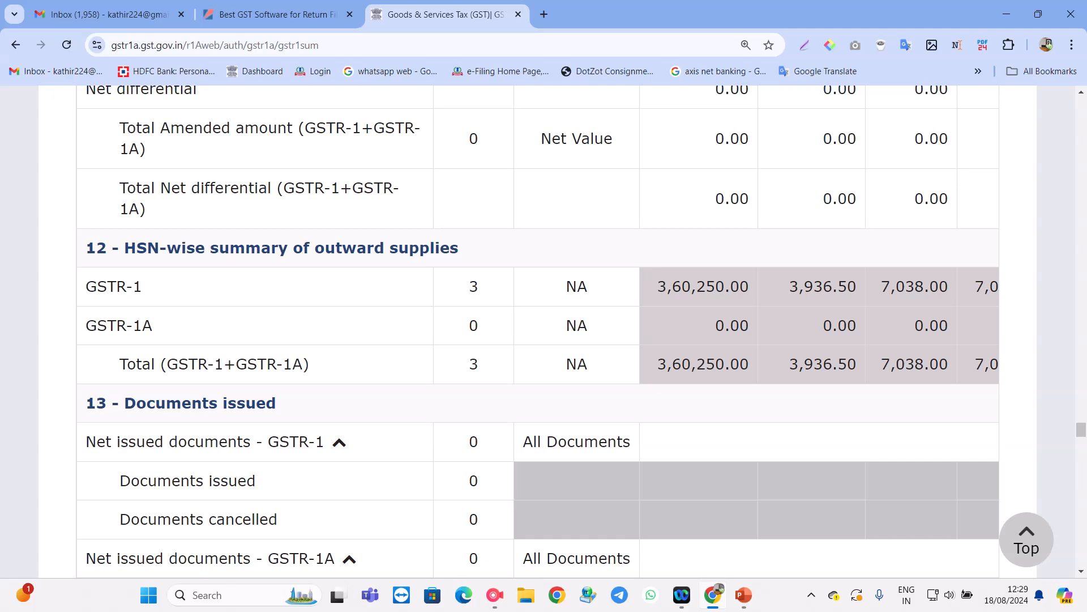
{"action": "scroll", "coordinate": [544, 331], "scroll_direction": "down", "scroll_amount": 20}
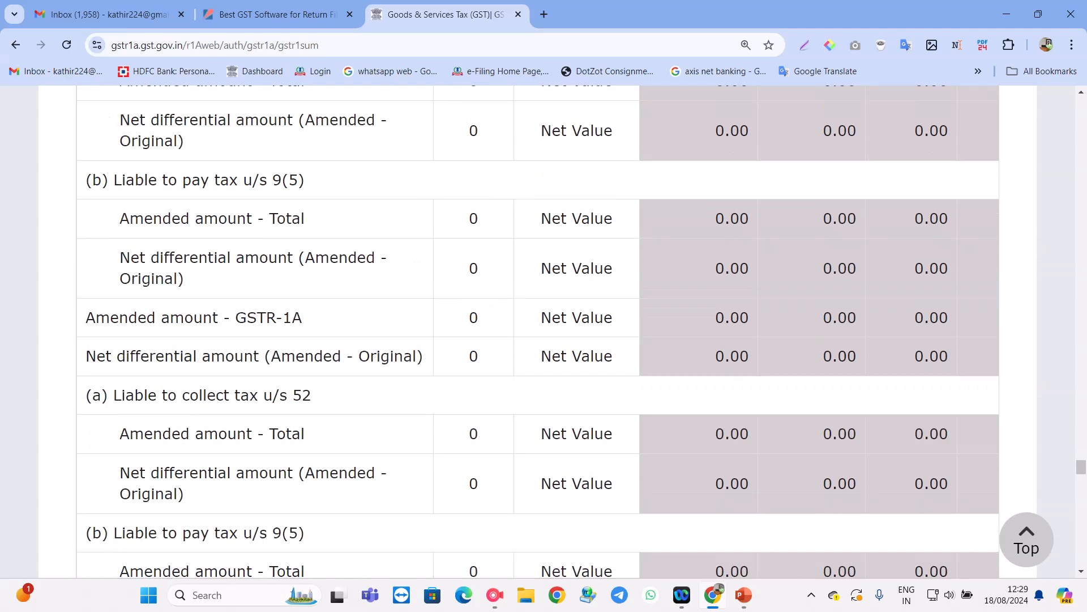
{"action": "scroll", "coordinate": [544, 331], "scroll_direction": "down", "scroll_amount": 19}
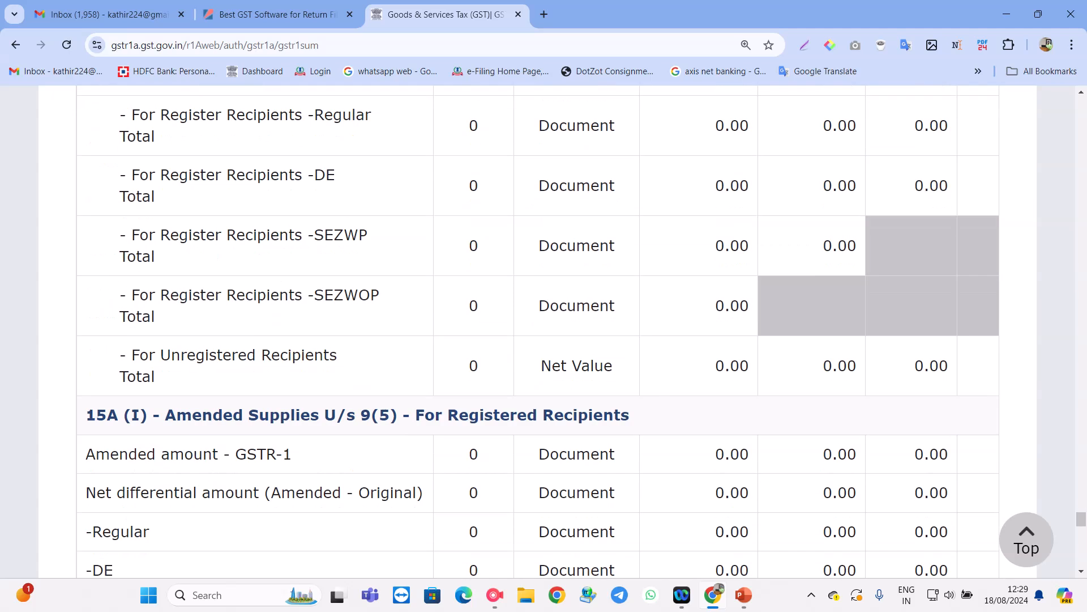
{"action": "scroll", "coordinate": [544, 332], "scroll_direction": "down", "scroll_amount": 15}
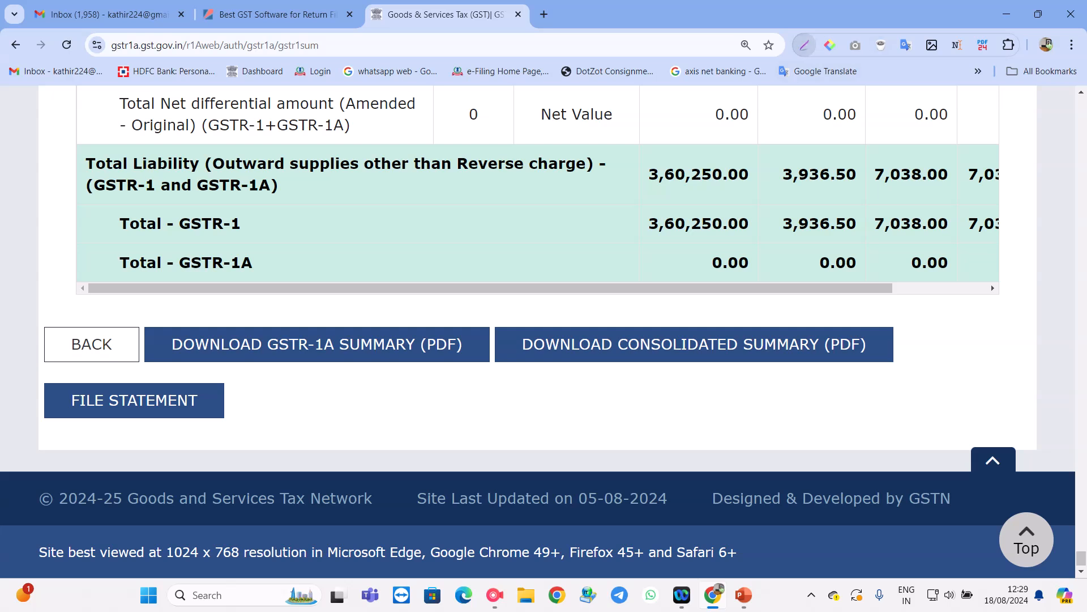
- Capture the total liability rows in a screenshot and underline the Total Liability, Total - GSTR-1 and Total - GSTR-1A labels in red
{"action": "left_click", "coordinate": [804, 44]}
{"action": "mouse_move", "coordinate": [60, 147]}
{"action": "left_mouse_down"}
{"action": "mouse_move", "coordinate": [637, 295]}
{"action": "mouse_move", "coordinate": [1058, 291]}
{"action": "mouse_move", "coordinate": [1023, 297]}
{"action": "left_mouse_up"}
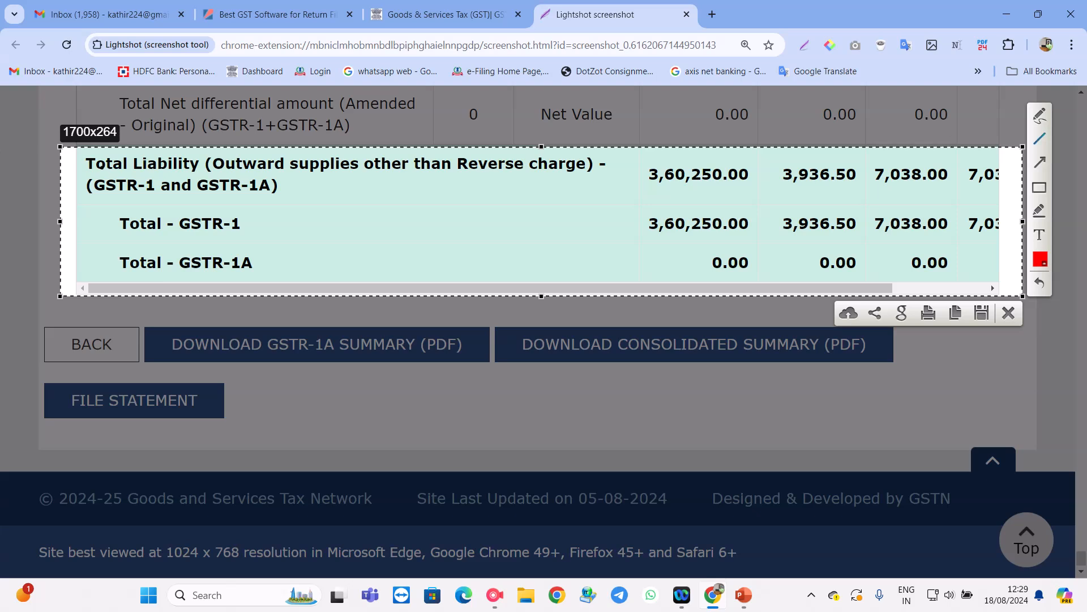
{"action": "left_click_drag", "start_coordinate": [88, 177], "coordinate": [619, 183]}
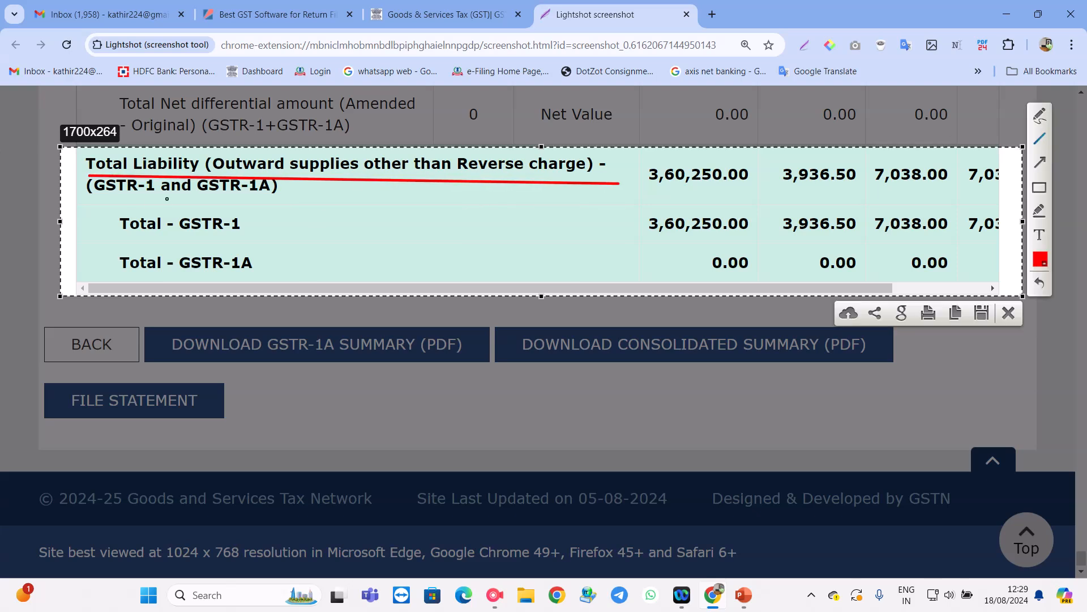
{"action": "left_click_drag", "start_coordinate": [134, 206], "coordinate": [296, 199]}
{"action": "left_click_drag", "start_coordinate": [113, 239], "coordinate": [288, 240]}
{"action": "left_click_drag", "start_coordinate": [169, 270], "coordinate": [279, 273]}
- Draw a red box around the combined and GSTR-1 total figures on the screenshot, and close it without saving
{"action": "left_click_drag", "start_coordinate": [625, 153], "coordinate": [693, 251]}
{"action": "key", "text": "ctrl+z"}
{"action": "left_click_drag", "start_coordinate": [623, 153], "coordinate": [1010, 258]}
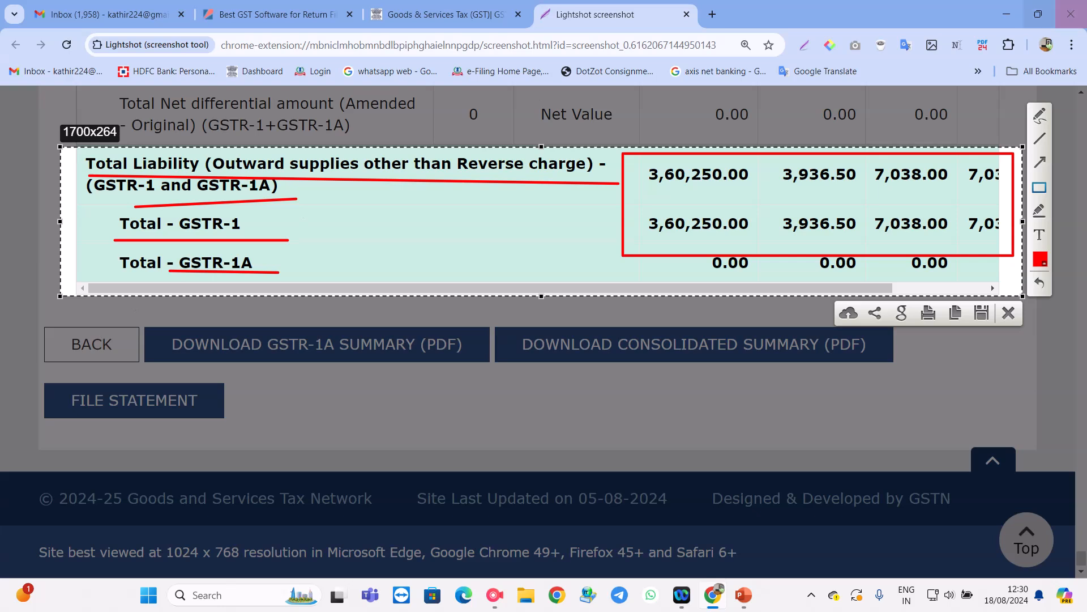
{"action": "left_click", "coordinate": [687, 15]}
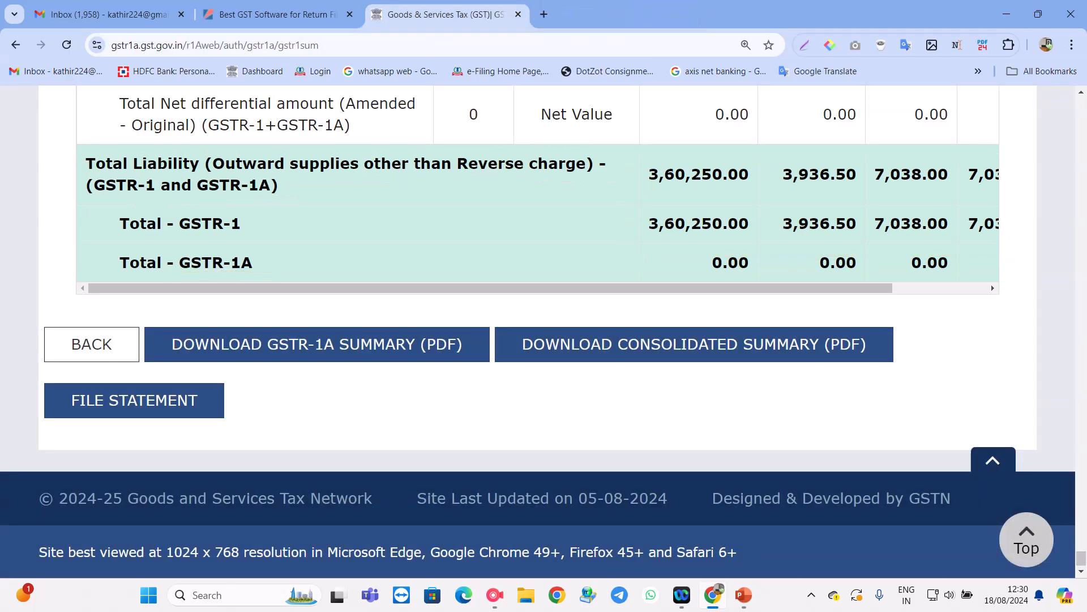
- Leave the consolidated summary and return to the GST portal dashboard
{"action": "left_click", "coordinate": [91, 343]}
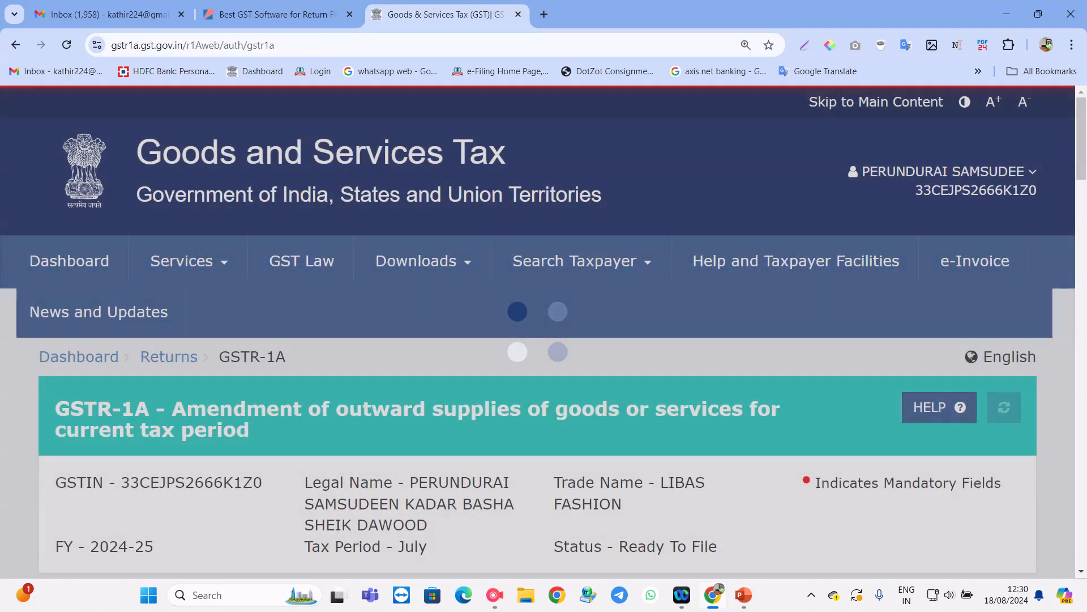
{"action": "scroll", "coordinate": [544, 332], "scroll_direction": "down", "scroll_amount": 15}
{"action": "scroll", "coordinate": [544, 431], "scroll_direction": "up", "scroll_amount": 15}
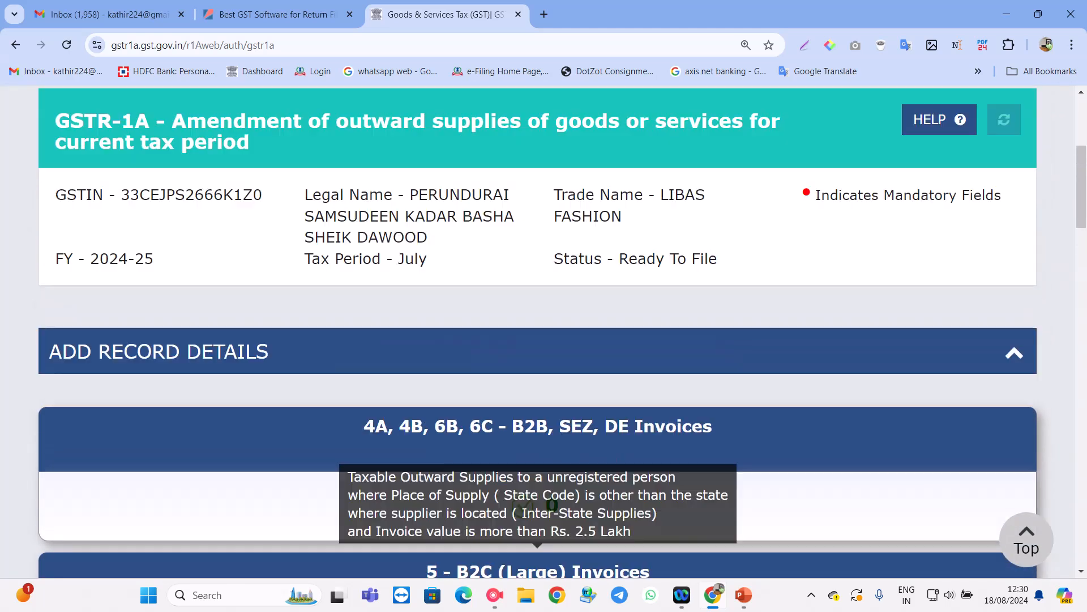
{"action": "left_click", "coordinate": [69, 261]}
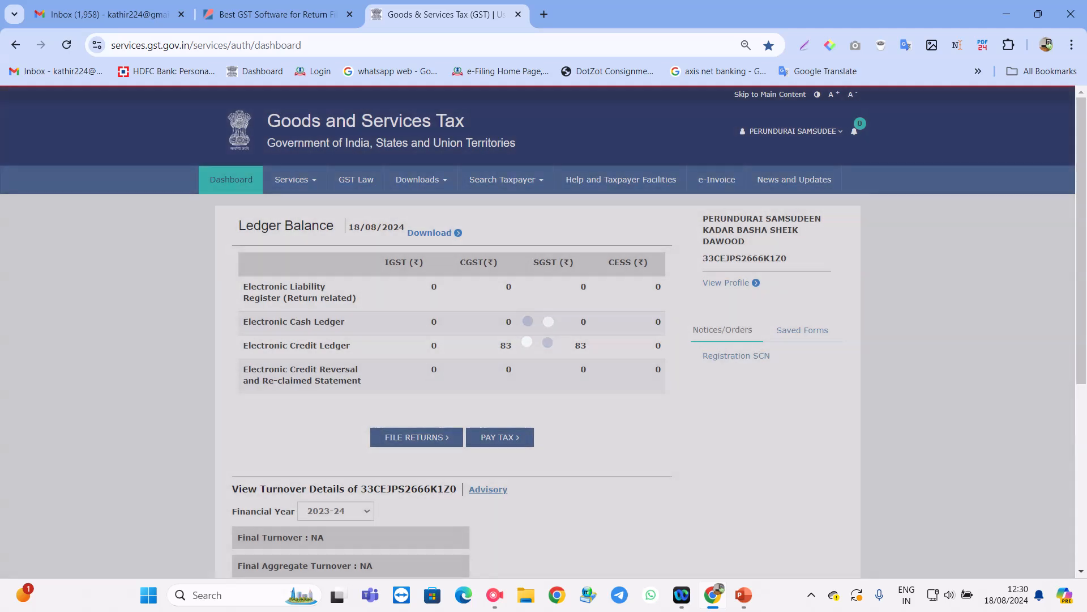
{"action": "scroll", "coordinate": [544, 332], "scroll_direction": "down", "scroll_amount": 1}
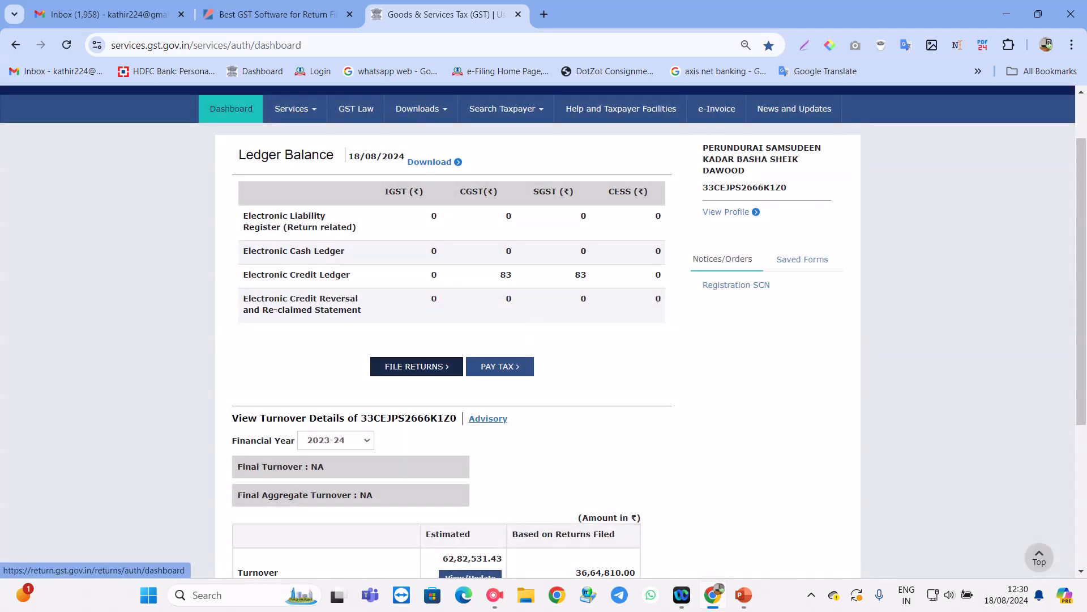
- Find the July returns for Quarter 2 (Jul - Sep) of 2024-25, open GSTR-3B for online preparation and dismiss its system generated summary notice
{"action": "left_click", "coordinate": [417, 367]}
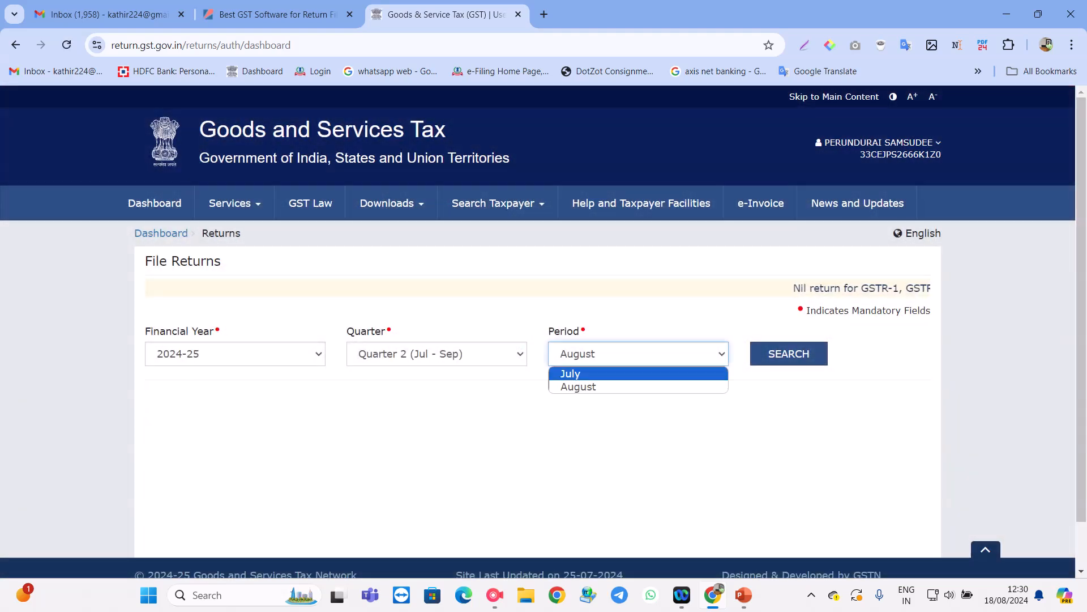
{"action": "scroll", "coordinate": [538, 332], "scroll_direction": "down", "scroll_amount": 5}
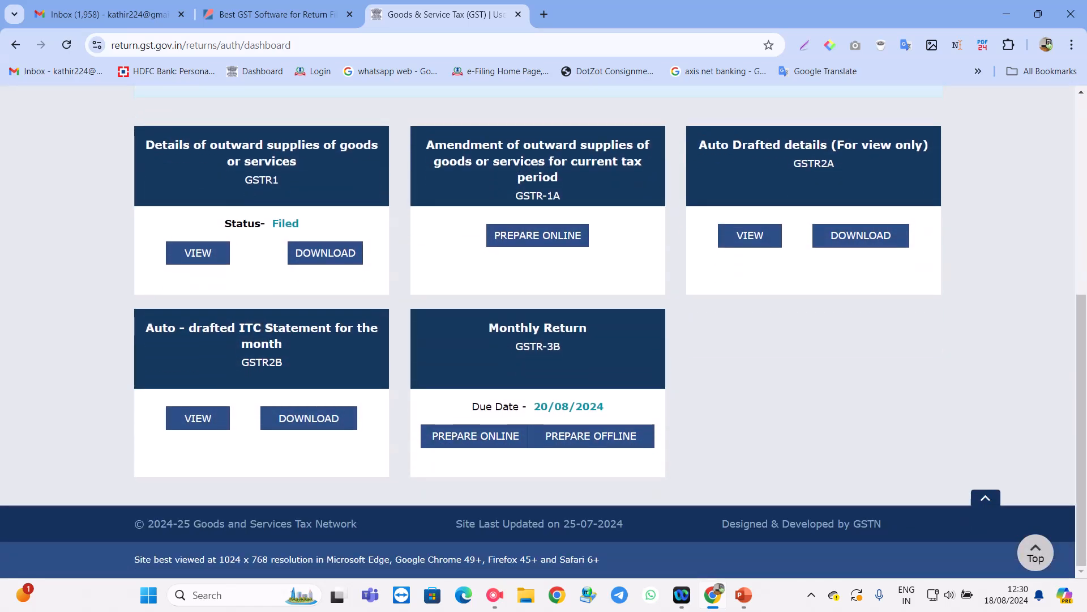
{"action": "left_click", "coordinate": [476, 436]}
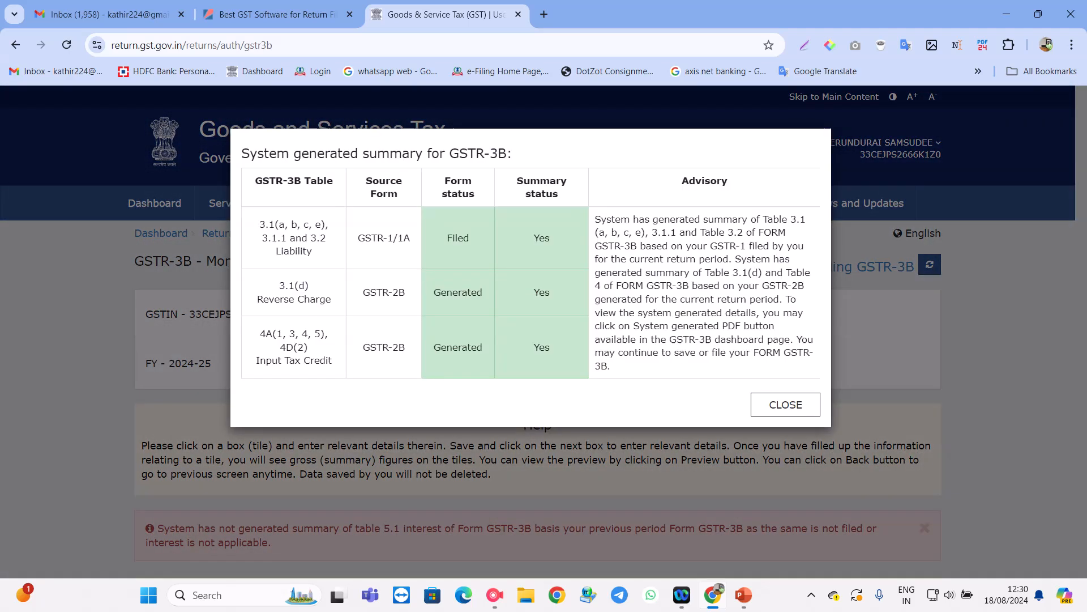
{"action": "left_click", "coordinate": [785, 404]}
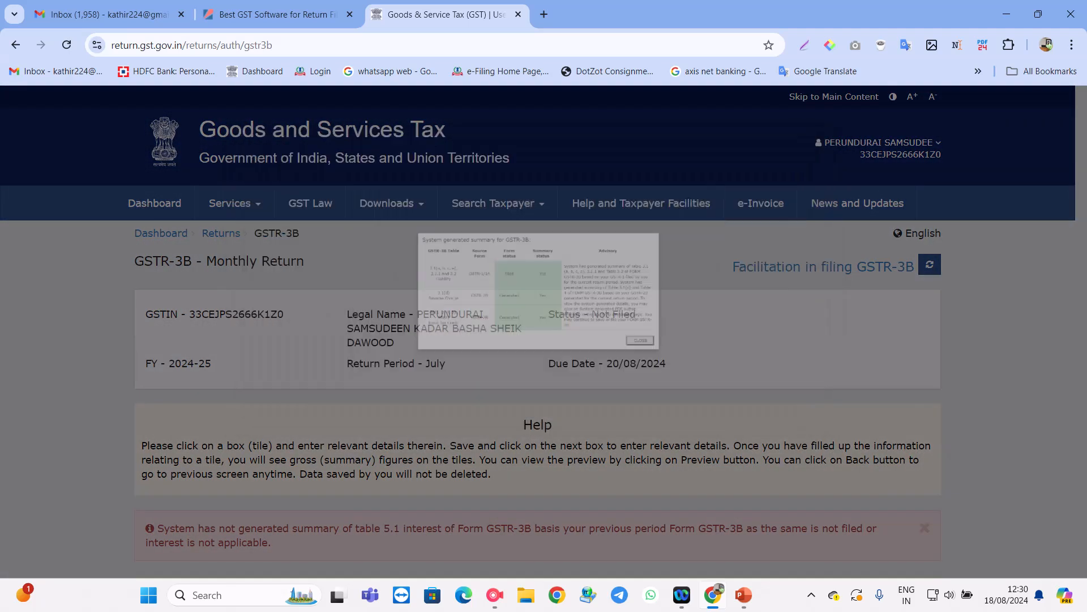
- Download the system generated GSTR-3B PDF for July and open it
{"action": "scroll", "coordinate": [785, 405], "scroll_direction": "down", "scroll_amount": 1}
{"action": "scroll", "coordinate": [702, 478], "scroll_direction": "down", "scroll_amount": 10}
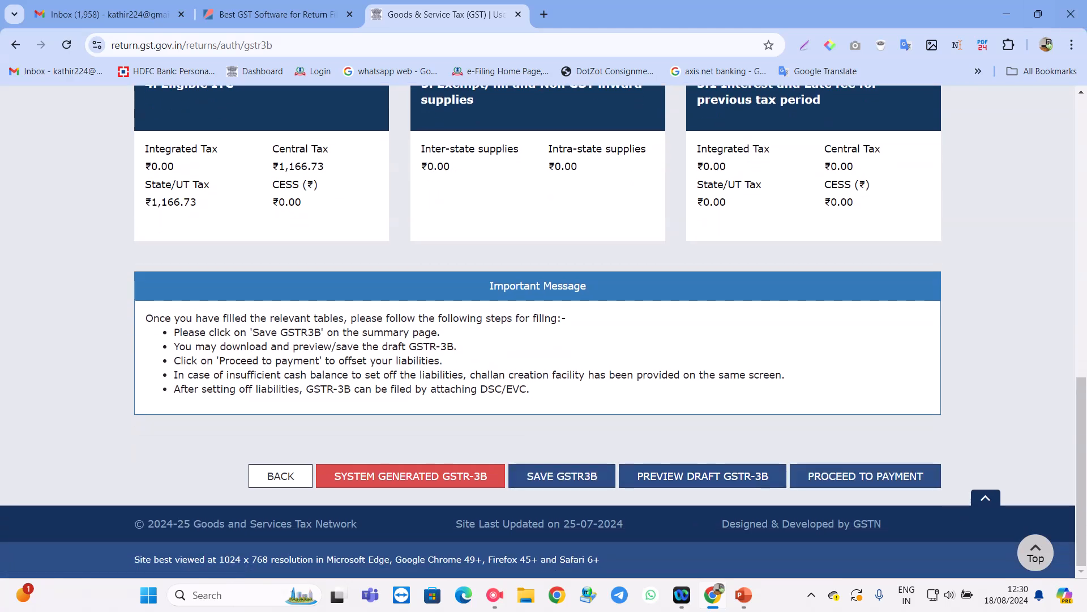
{"action": "left_click", "coordinate": [410, 476]}
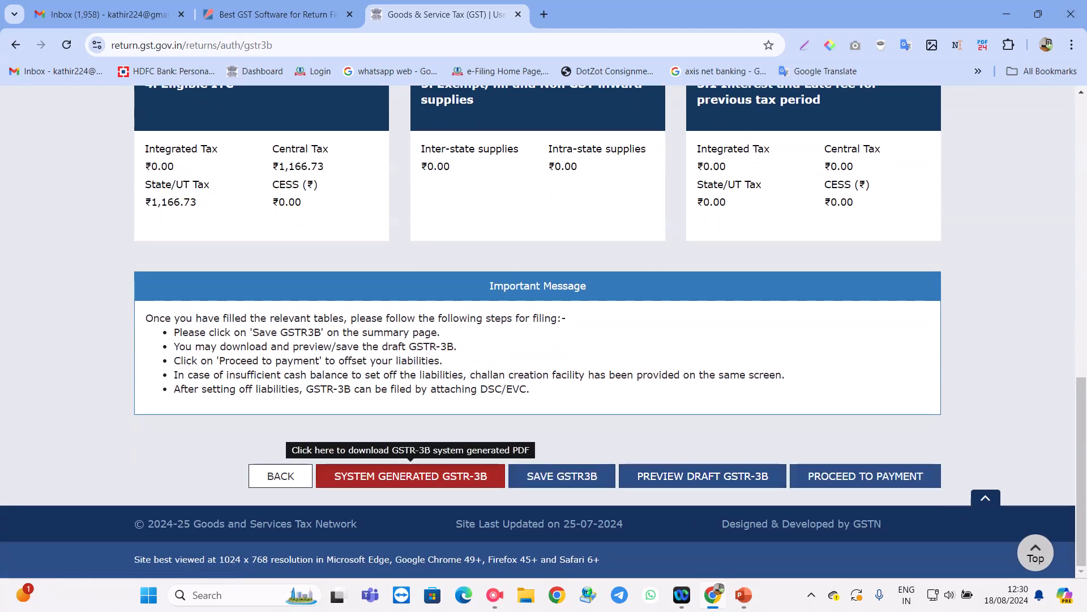
{"action": "key", "text": "Return"}
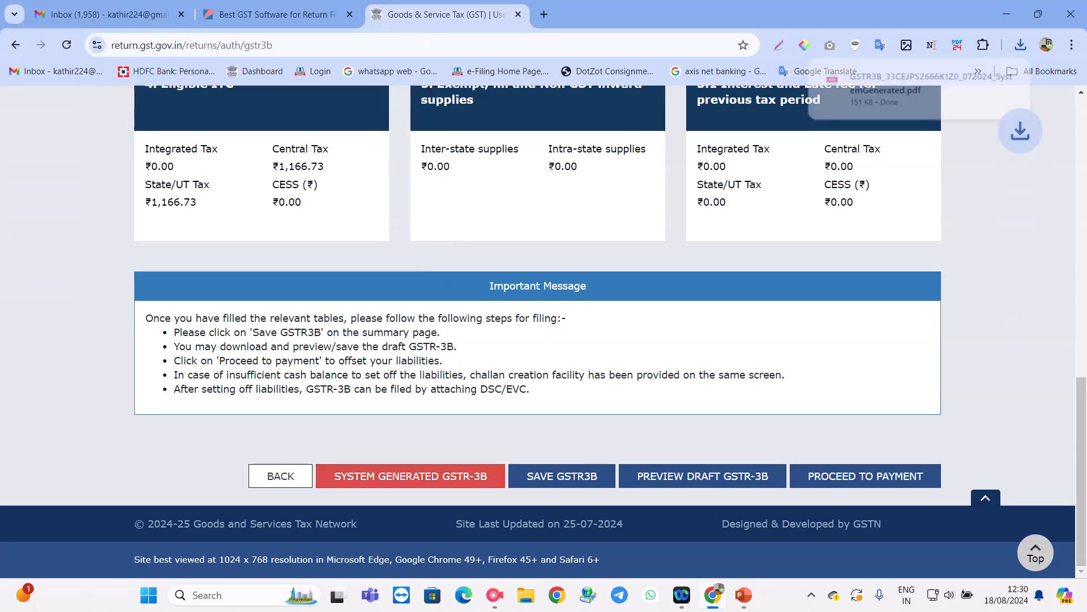
{"action": "left_click", "coordinate": [891, 90]}
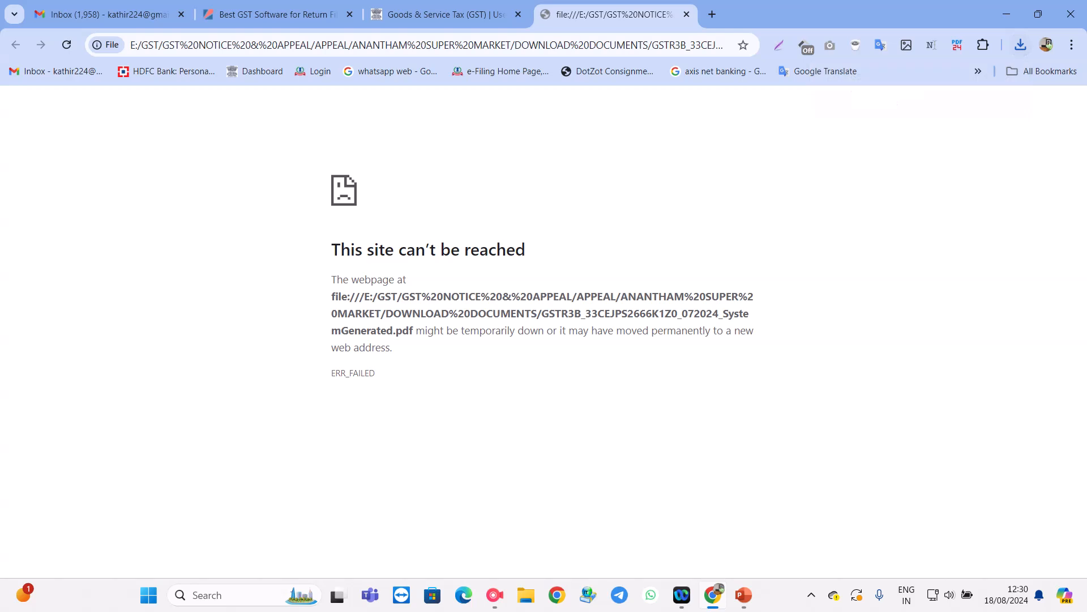
{"action": "left_click", "coordinate": [1021, 45]}
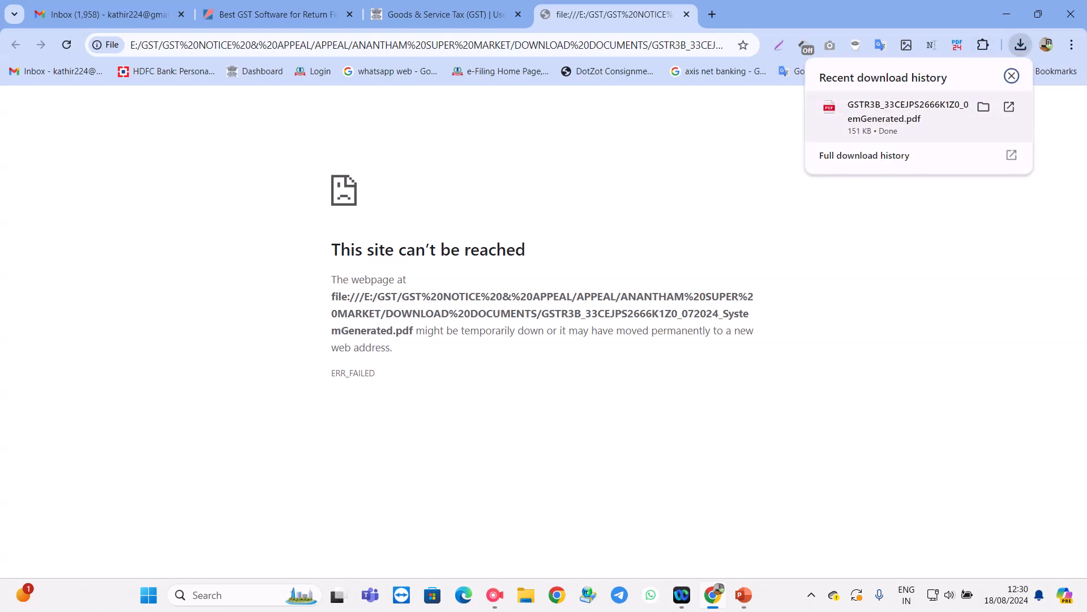
{"action": "left_click", "coordinate": [901, 110]}
- Review Section I of the GSTR-3B PDF, covering the auto-populated tables 3.1, 3.1.1, 3.2, 4 and 5.1
{"action": "scroll", "coordinate": [644, 351], "scroll_direction": "down", "scroll_amount": 5}
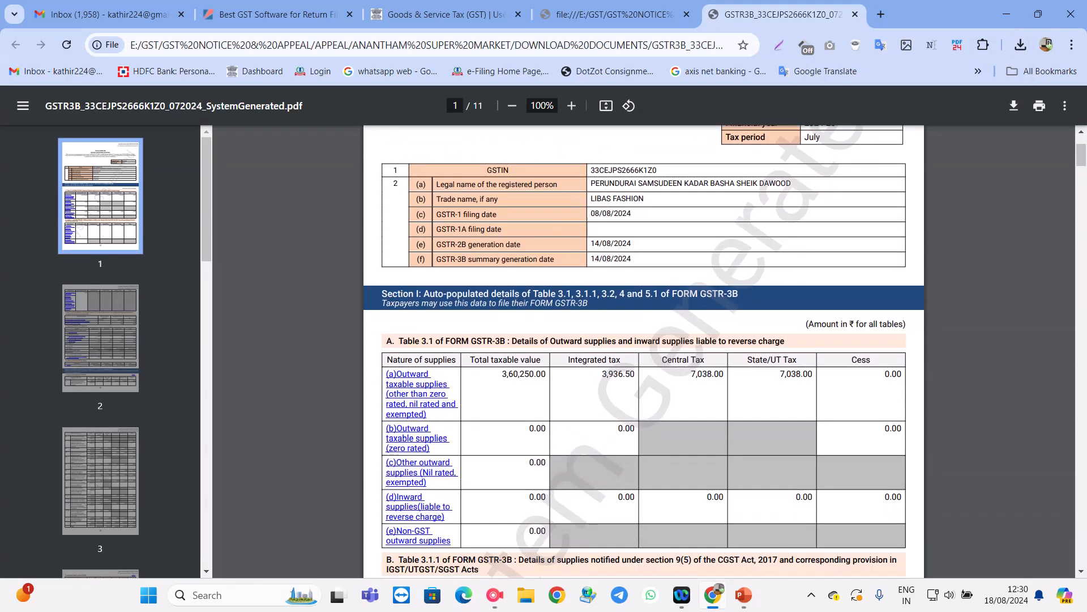
{"action": "scroll", "coordinate": [644, 351], "scroll_direction": "down", "scroll_amount": 3}
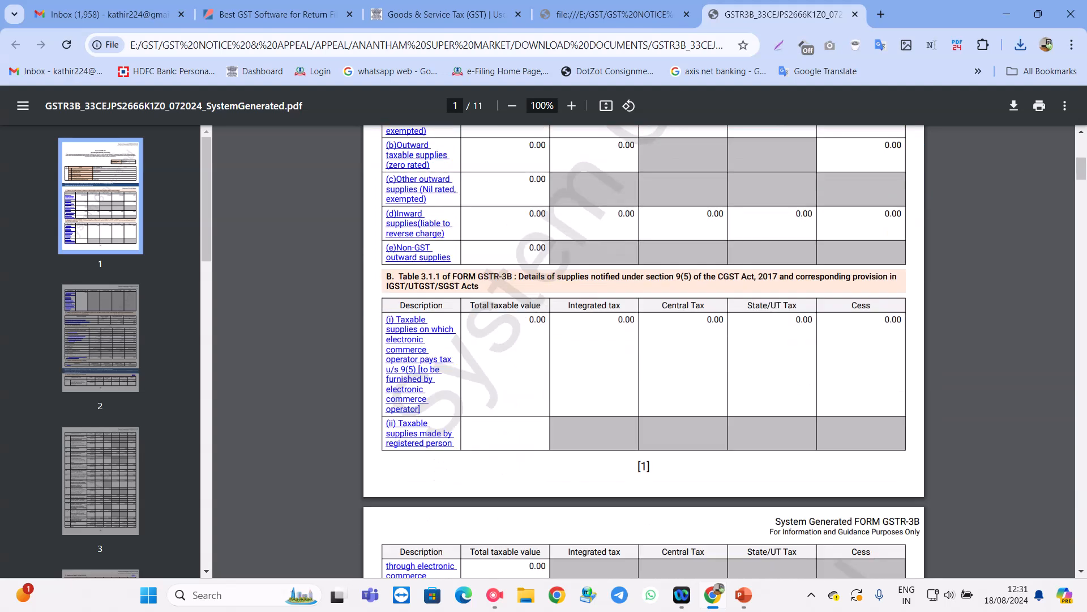
{"action": "scroll", "coordinate": [644, 351], "scroll_direction": "down", "scroll_amount": 10}
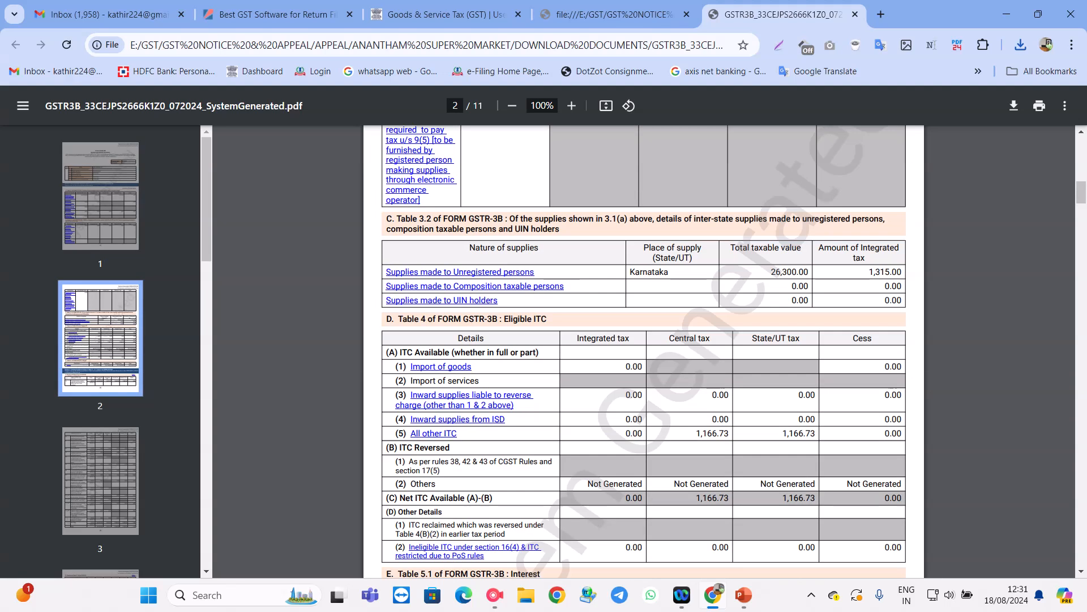
{"action": "scroll", "coordinate": [644, 351], "scroll_direction": "down", "scroll_amount": 9}
{"action": "scroll", "coordinate": [644, 351], "scroll_direction": "up", "scroll_amount": 3}
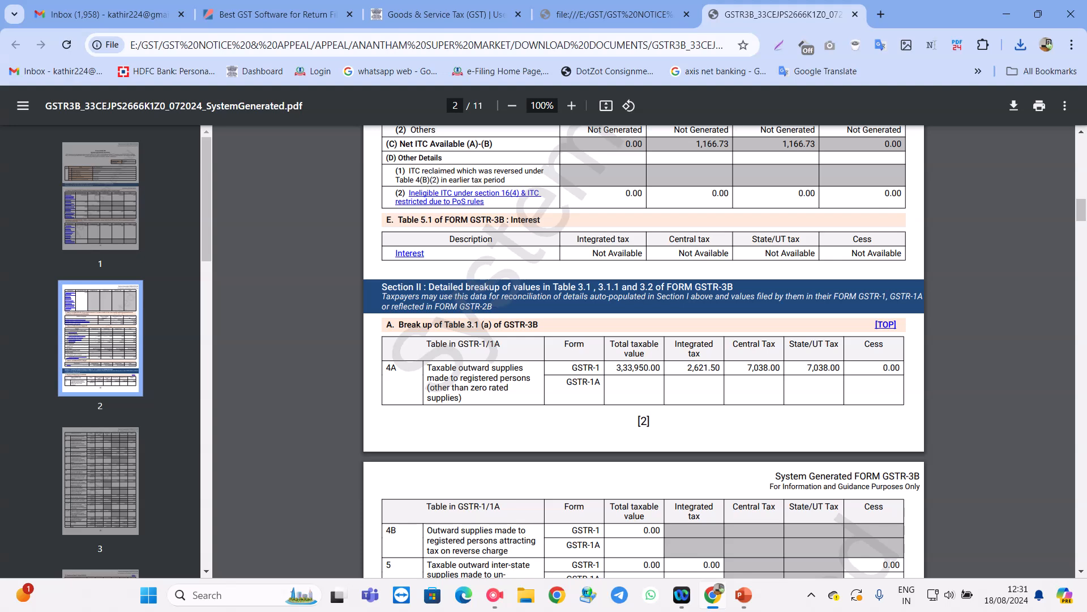
- Enlarge the PDF to 125% and examine the GSTR-1 and GSTR-1A rows in the Section II breakups of tables 3.1 and 3.2
{"action": "left_click", "coordinate": [571, 105]}
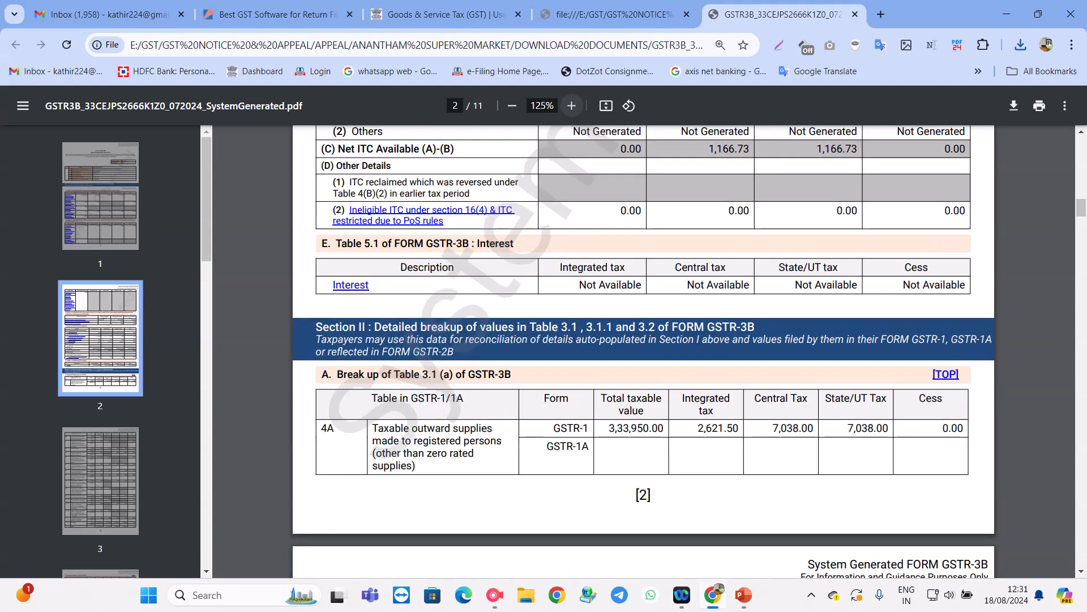
{"action": "scroll", "coordinate": [644, 351], "scroll_direction": "down", "scroll_amount": 3}
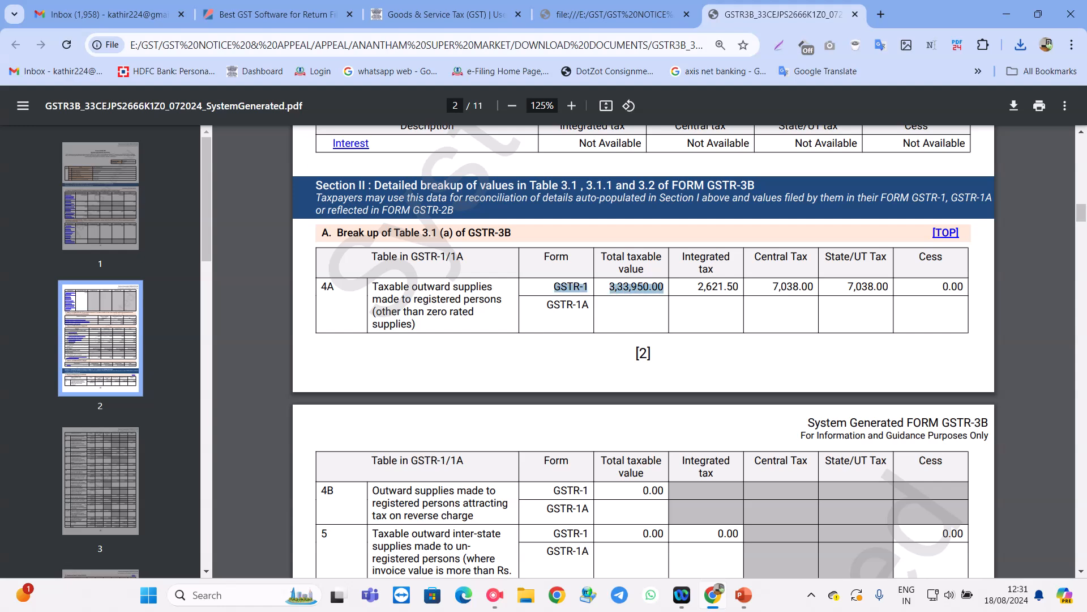
{"action": "left_click_drag", "start_coordinate": [547, 305], "coordinate": [582, 305]}
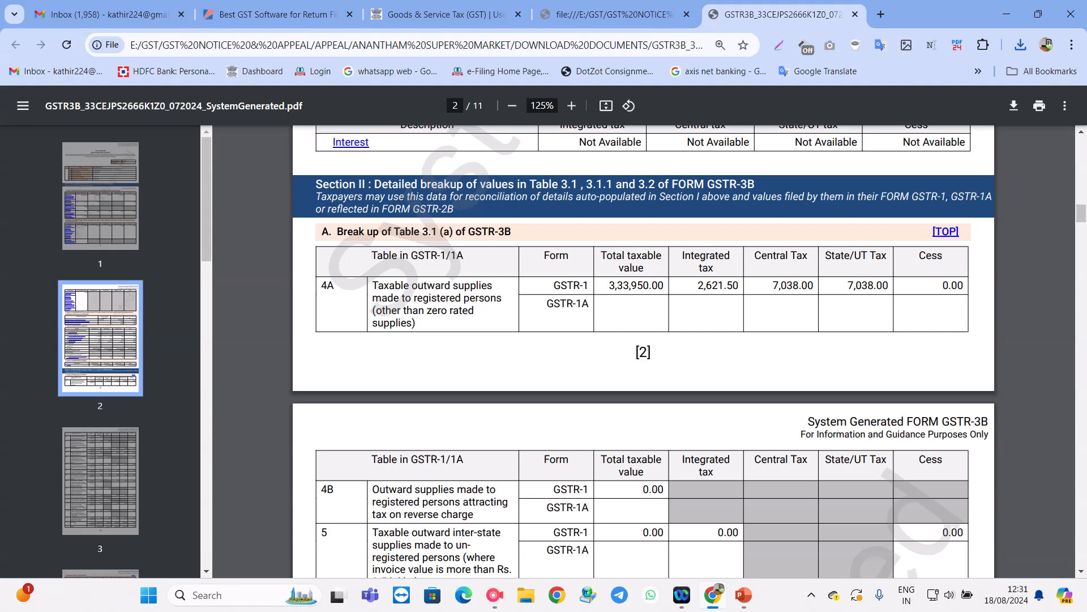
{"action": "scroll", "coordinate": [644, 351], "scroll_direction": "down", "scroll_amount": 3}
{"action": "scroll", "coordinate": [646, 348], "scroll_direction": "down", "scroll_amount": 15}
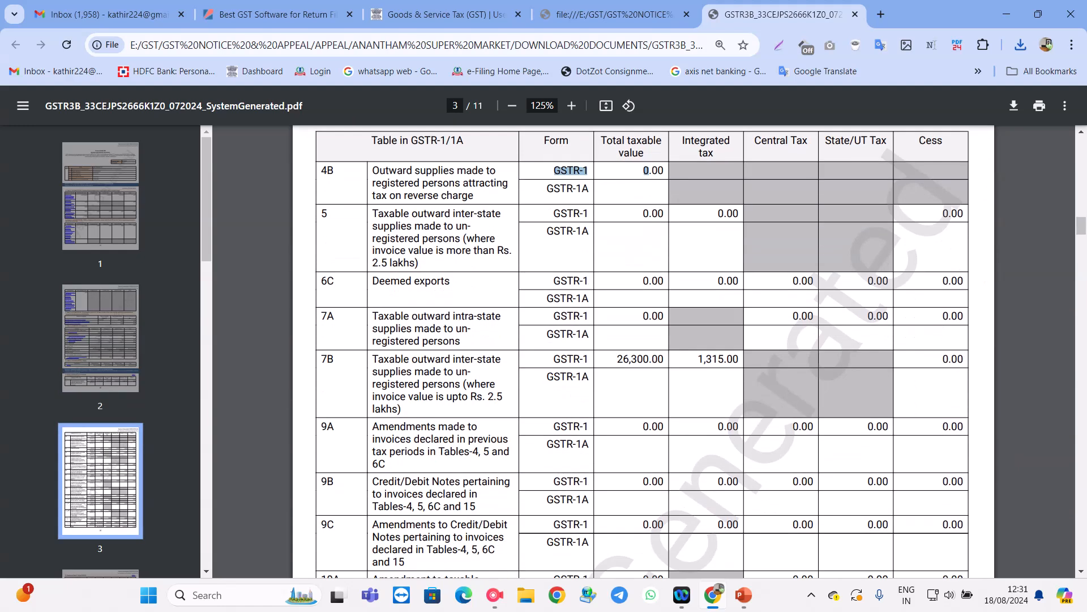
{"action": "scroll", "coordinate": [644, 351], "scroll_direction": "down", "scroll_amount": 6}
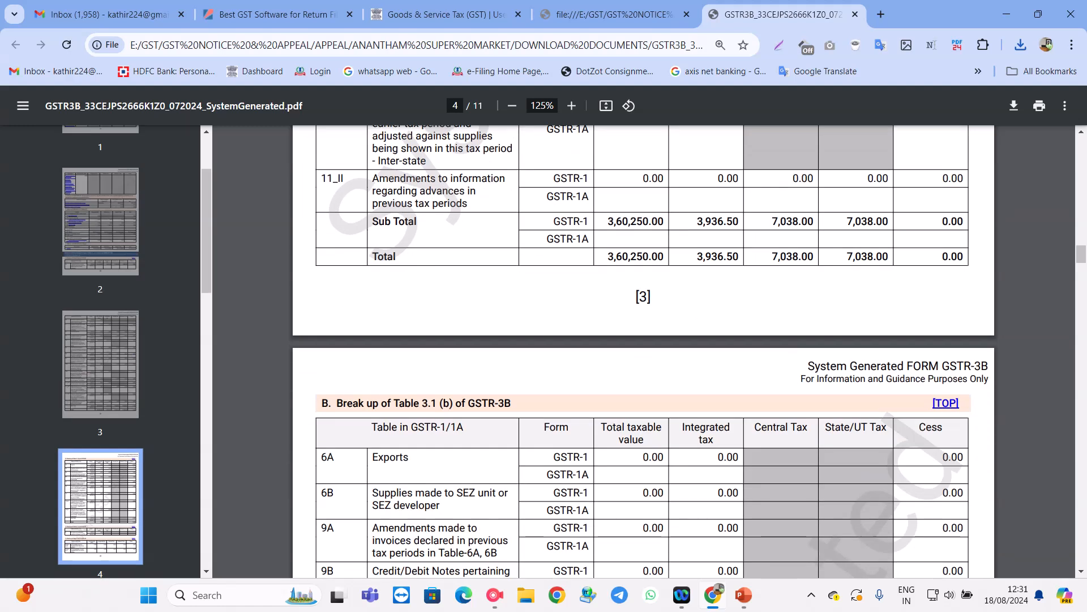
{"action": "left_click_drag", "start_coordinate": [629, 222], "coordinate": [548, 239]}
{"action": "scroll", "coordinate": [644, 351], "scroll_direction": "down", "scroll_amount": 20}
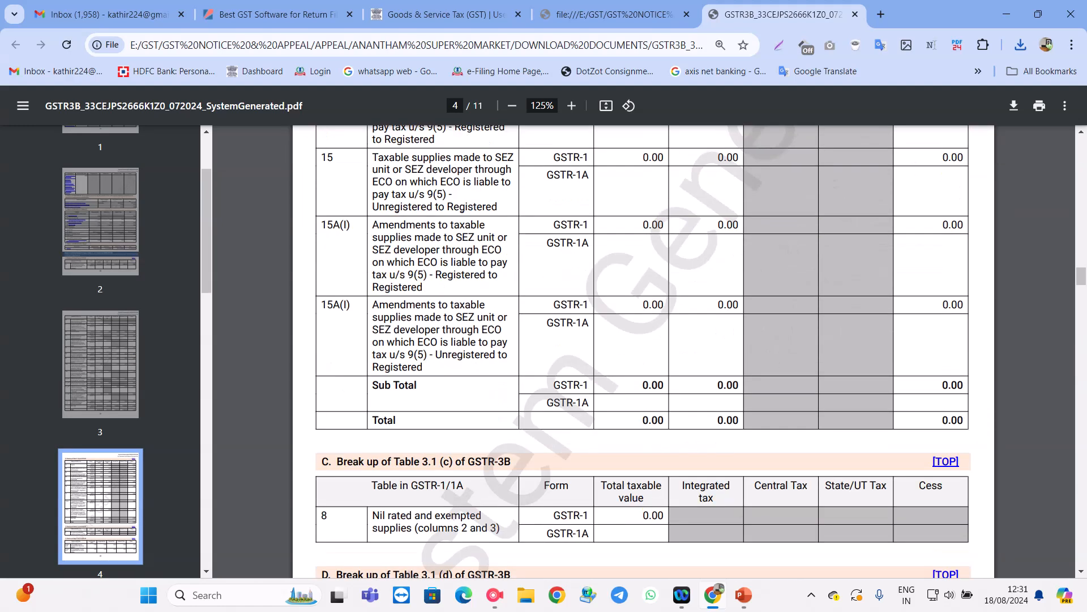
{"action": "scroll", "coordinate": [644, 352], "scroll_direction": "down", "scroll_amount": 20}
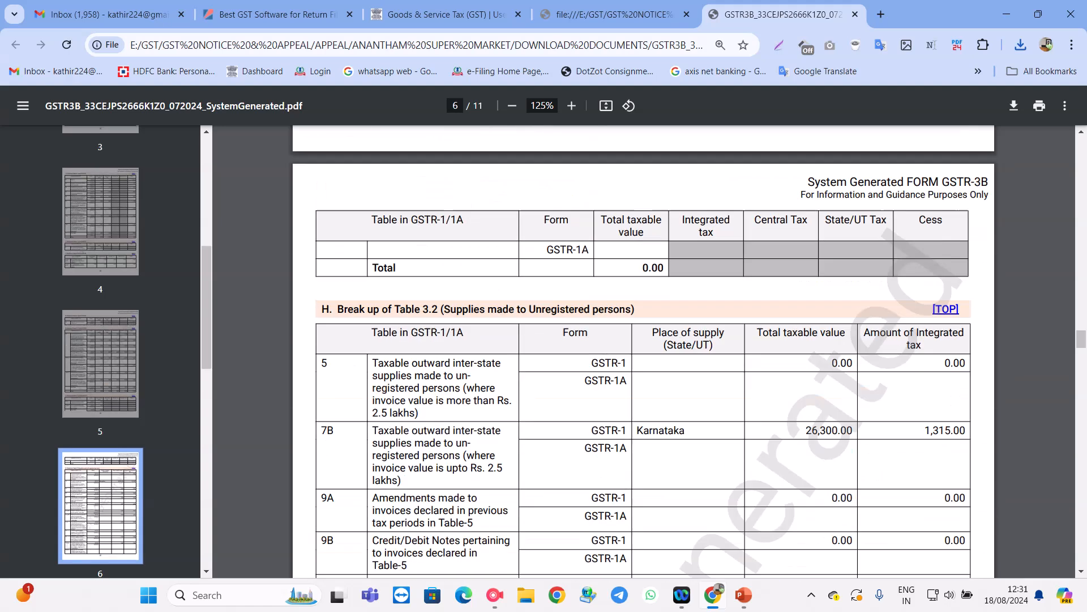
{"action": "scroll", "coordinate": [644, 351], "scroll_direction": "down", "scroll_amount": 20}
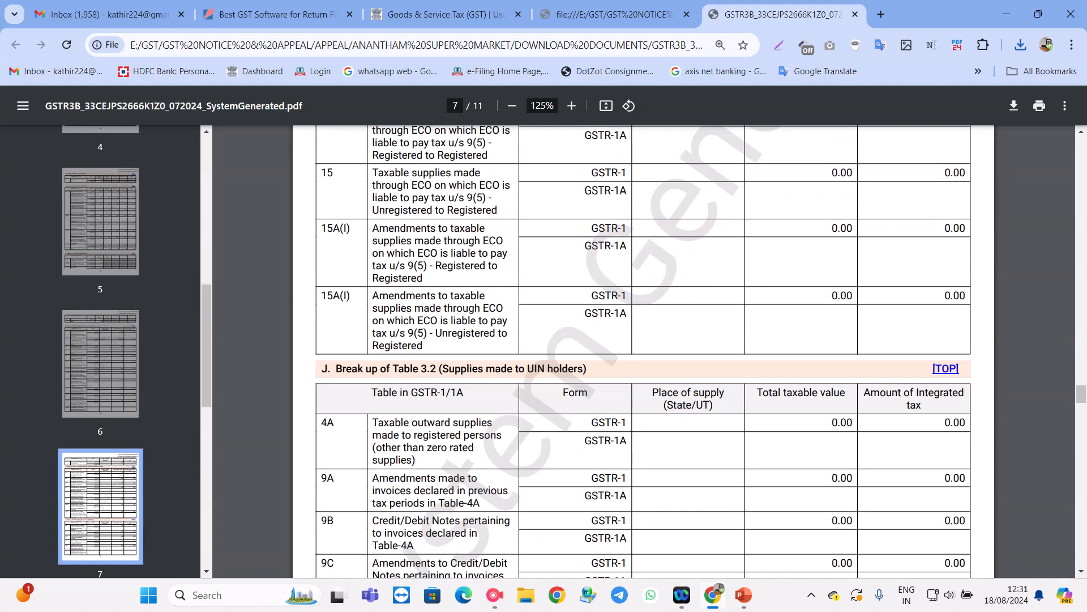
- Return to the GSTR-3B monthly return page and view its return details
{"action": "left_click", "coordinate": [446, 15]}
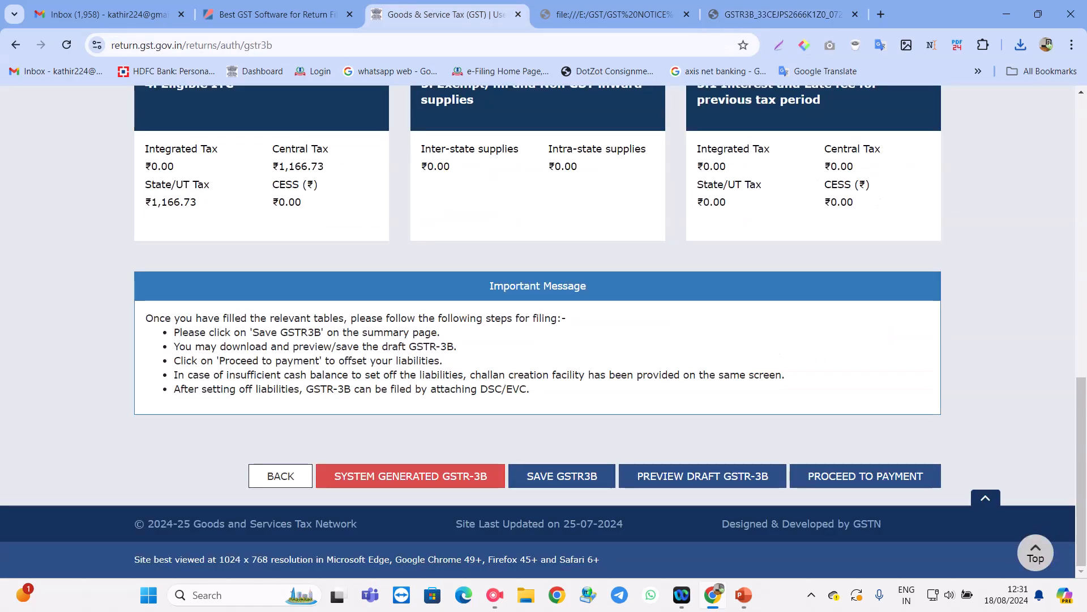
{"action": "scroll", "coordinate": [538, 332], "scroll_direction": "up", "scroll_amount": 9}
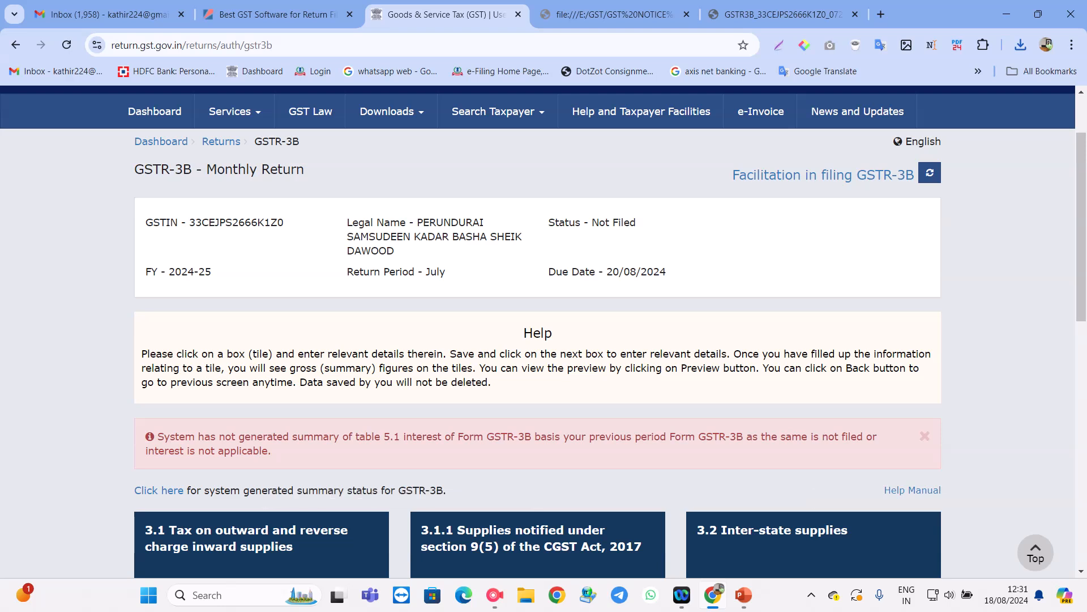
{"action": "mouse_move", "coordinate": [495, 595]}
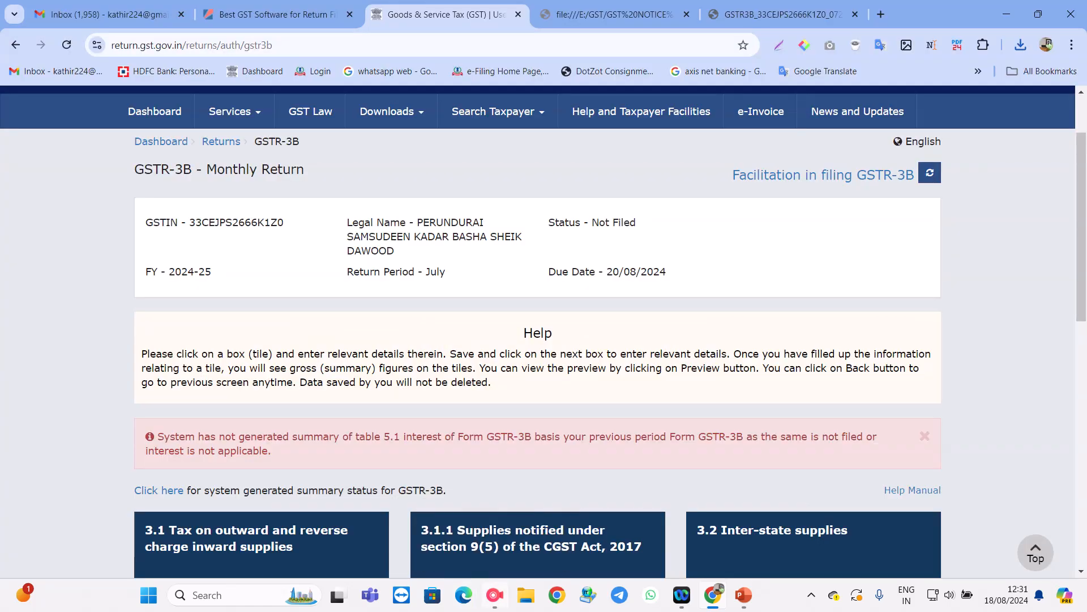
{"action": "left_click", "coordinate": [495, 594]}
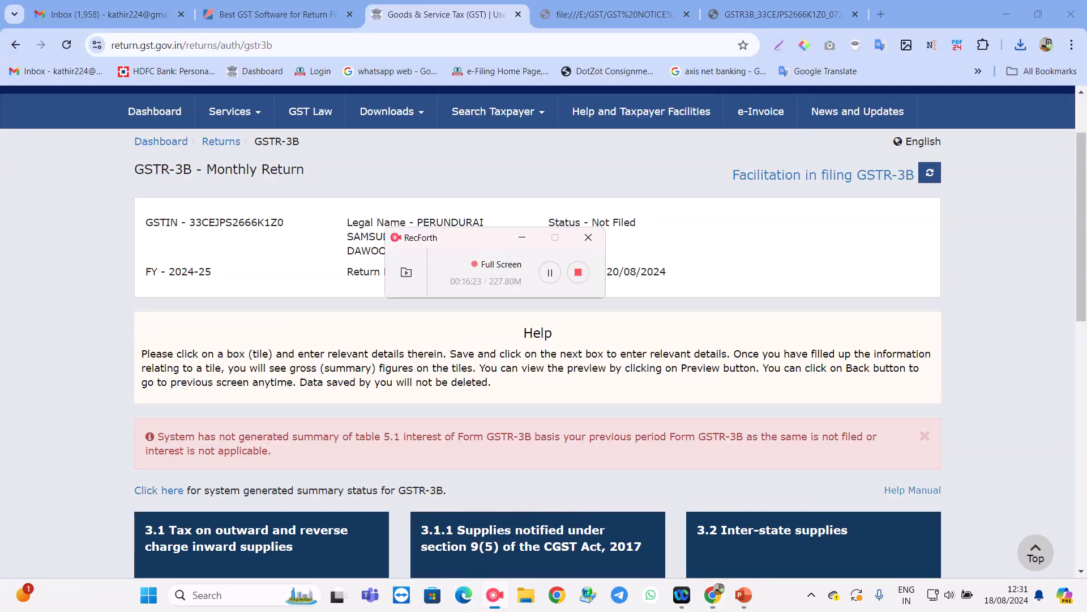